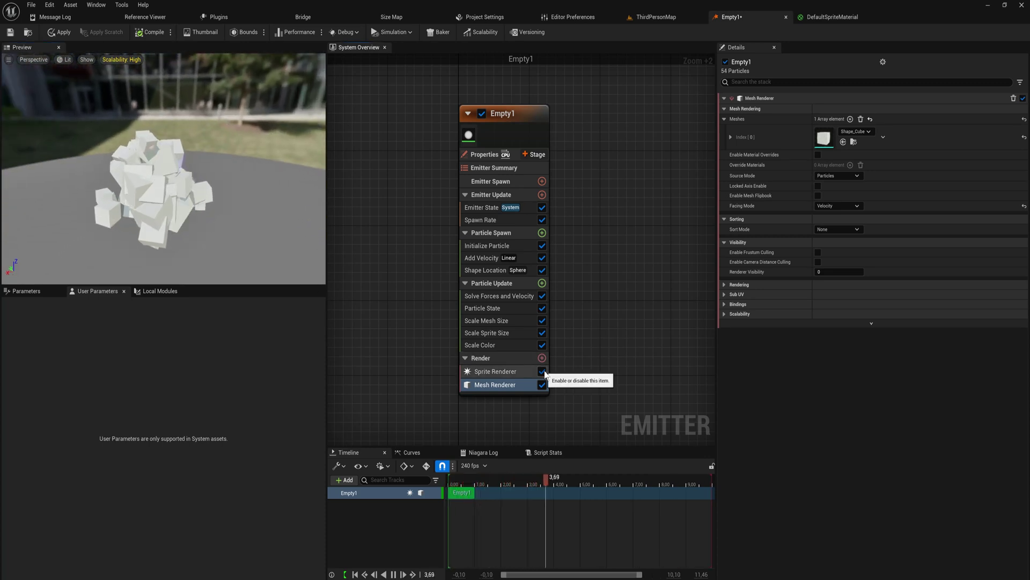
Disable the Sprite Renderer in the emitter's Render group
left_click(542, 371)
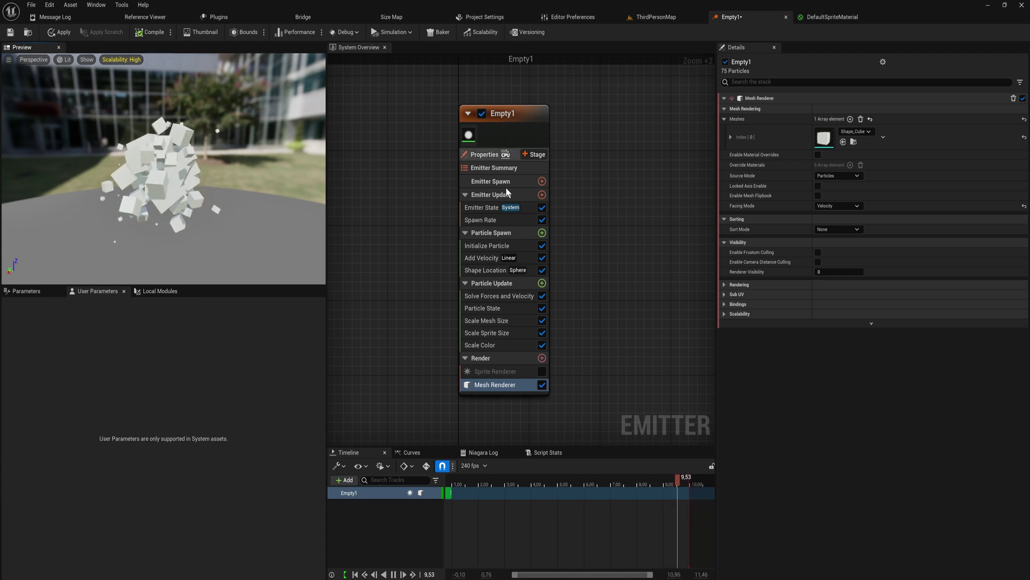
left_click(481, 237)
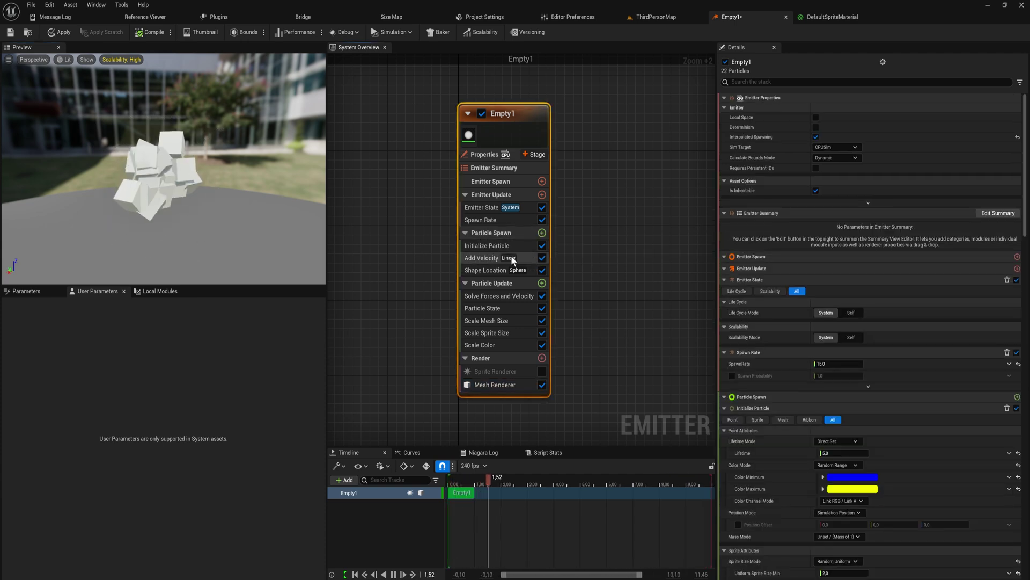
scroll(589, 314, "up", 3)
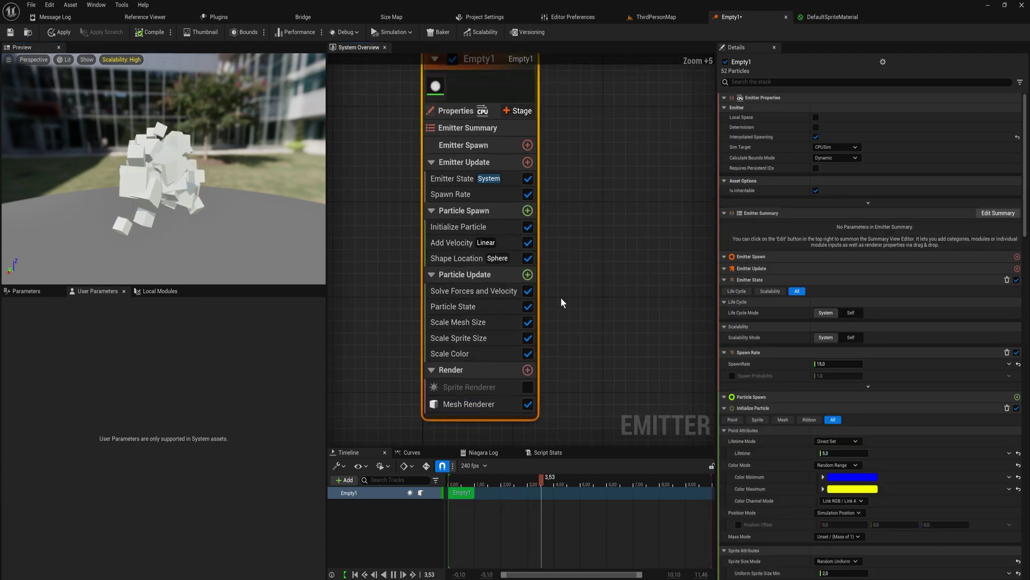
Switch the Add Velocity module off to compare the particle motion in the preview, and switch it on again
left_click(450, 243)
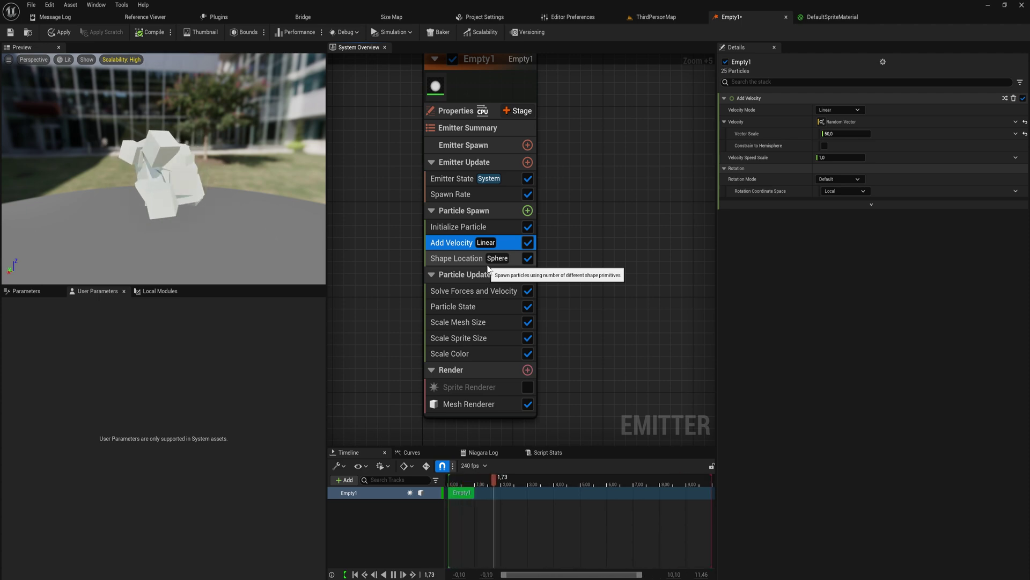
left_click(528, 243)
left_click_drag(252, 248, 249, 218)
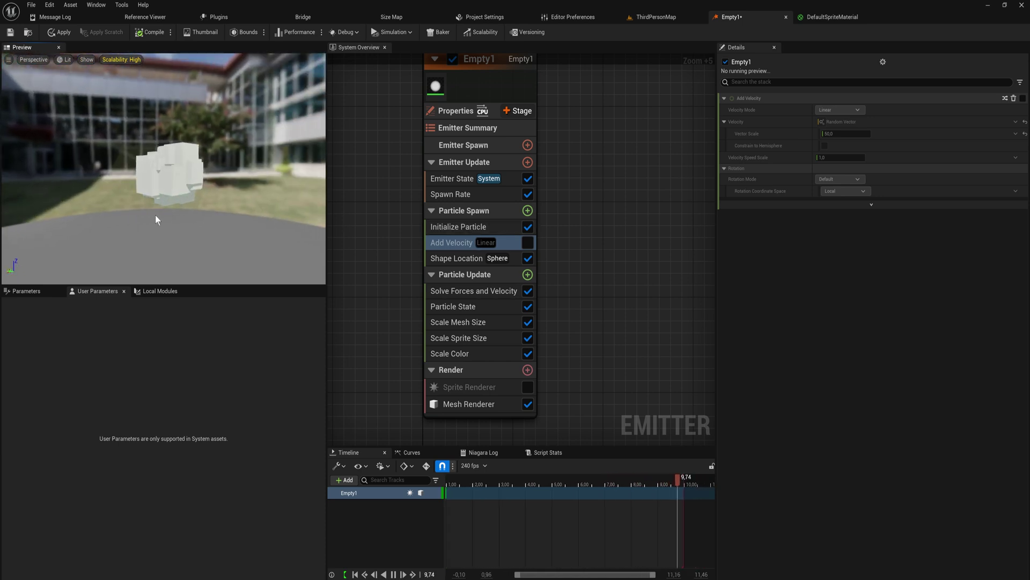
left_click_drag(156, 211, 194, 201)
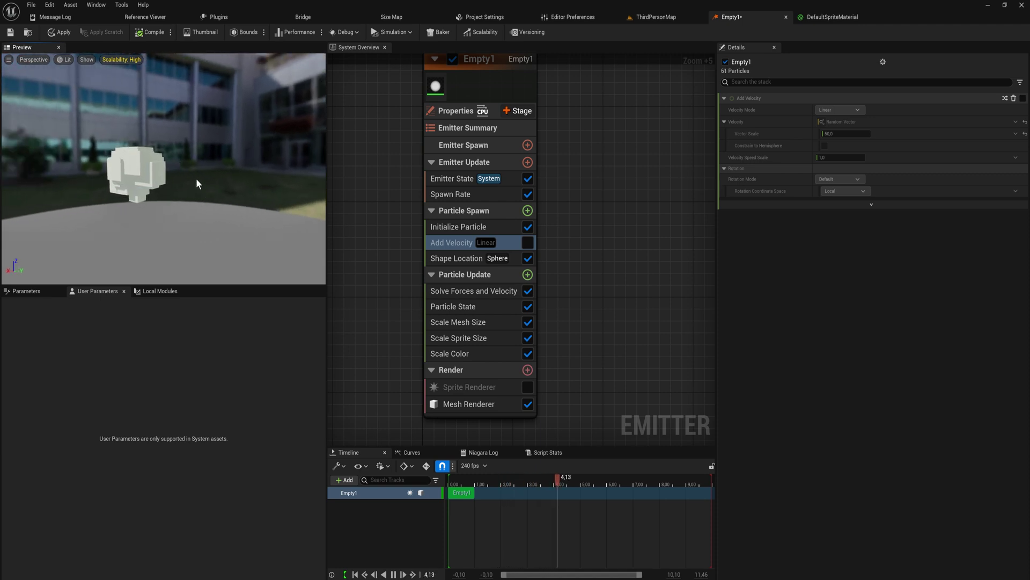
left_click(528, 243)
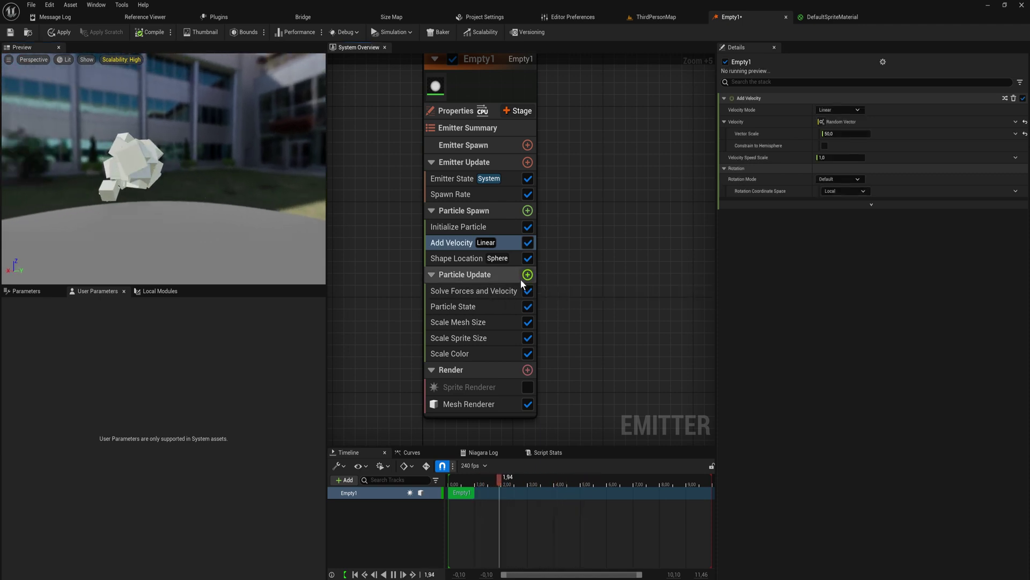
Add a Drag module to the emitter's Particle Update group
left_click(527, 275)
type("drag")
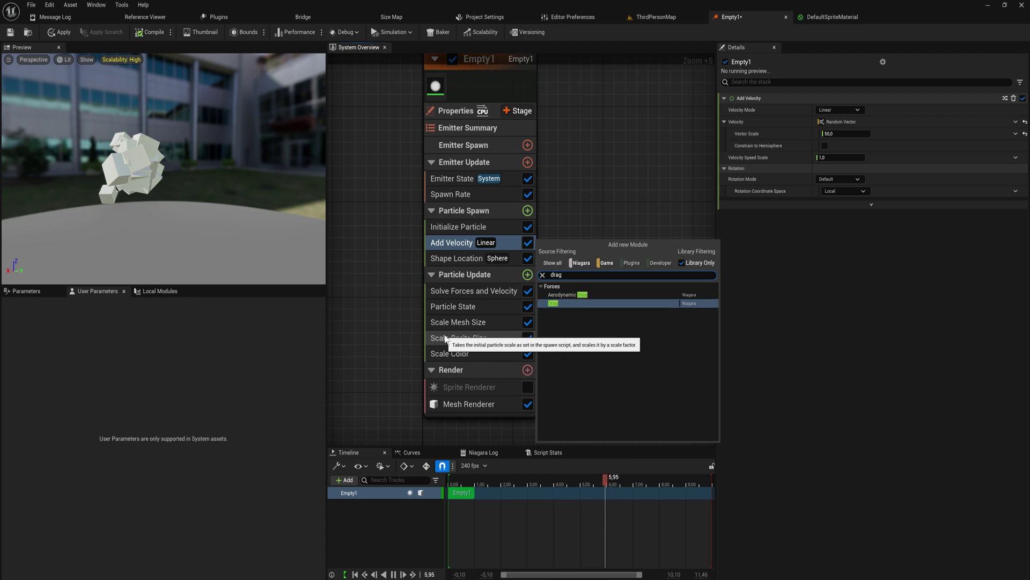
key("Return")
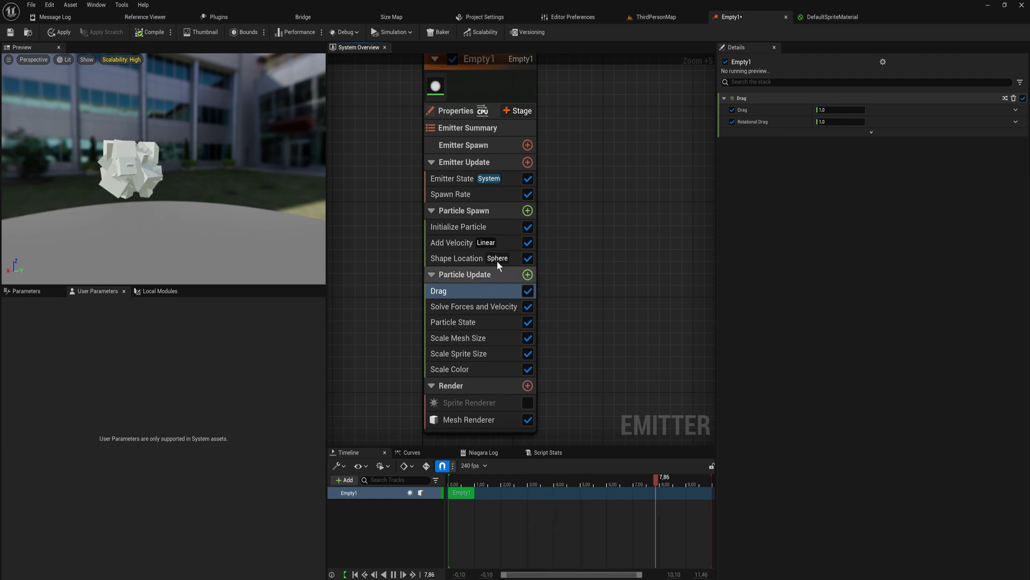
Set the Add Velocity module's random vector scale to 150 and view the particles in the preview
left_click(451, 243)
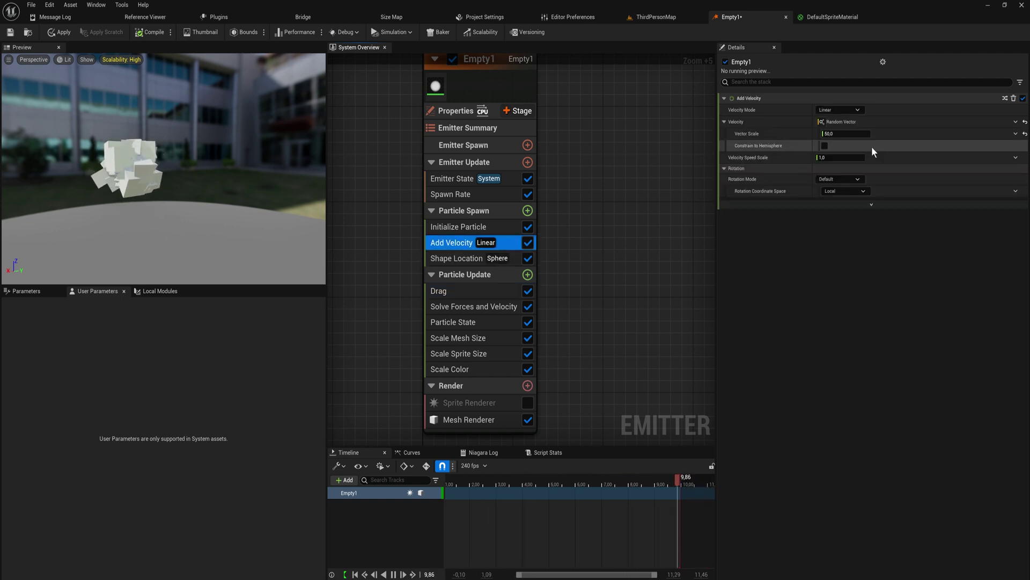
left_click(846, 134)
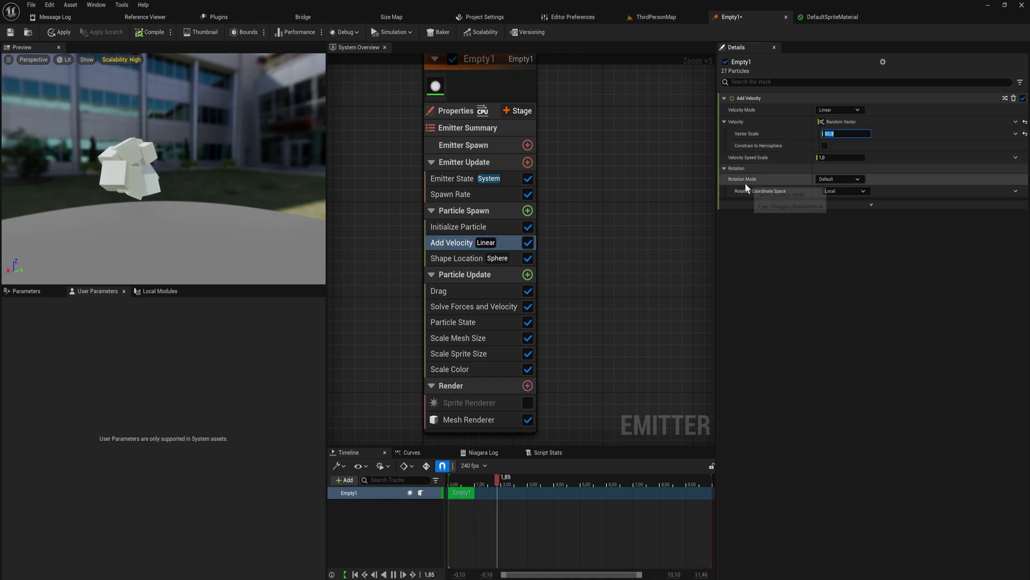
type("150")
key("Return")
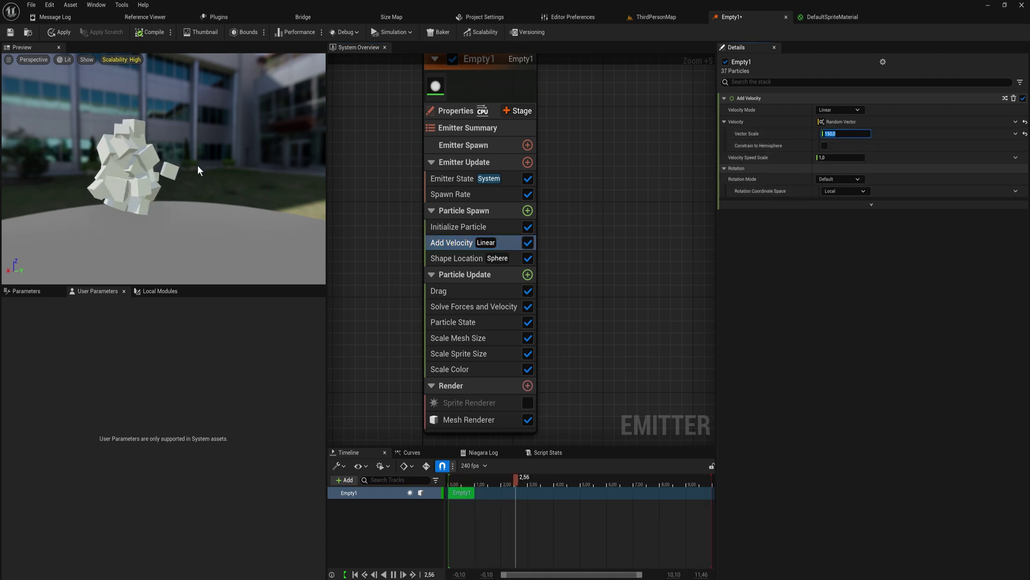
left_click_drag(198, 167, 201, 192)
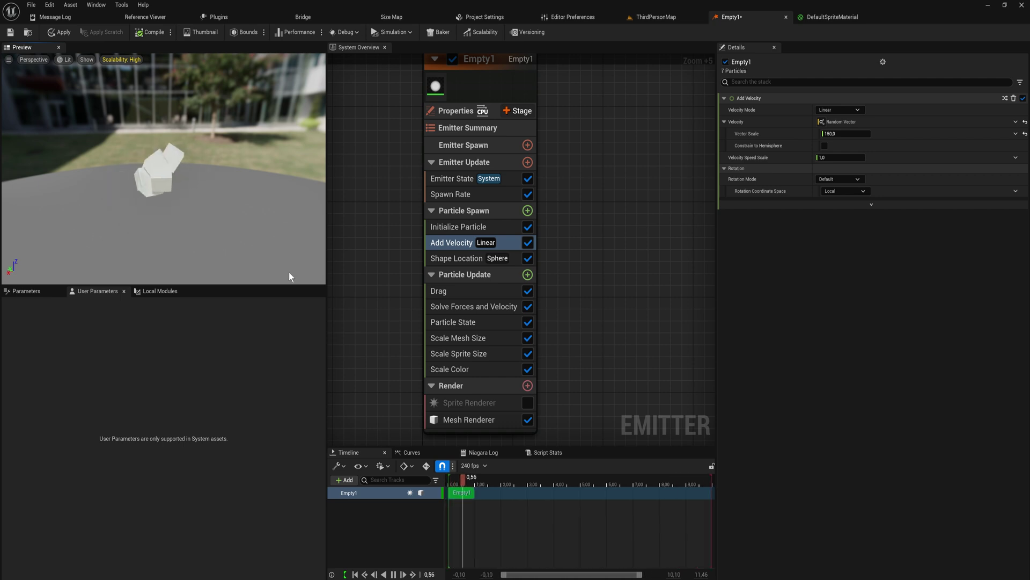
Delete the Add Velocity module from Particle Spawn and the Drag module from Particle Update
left_click(473, 290)
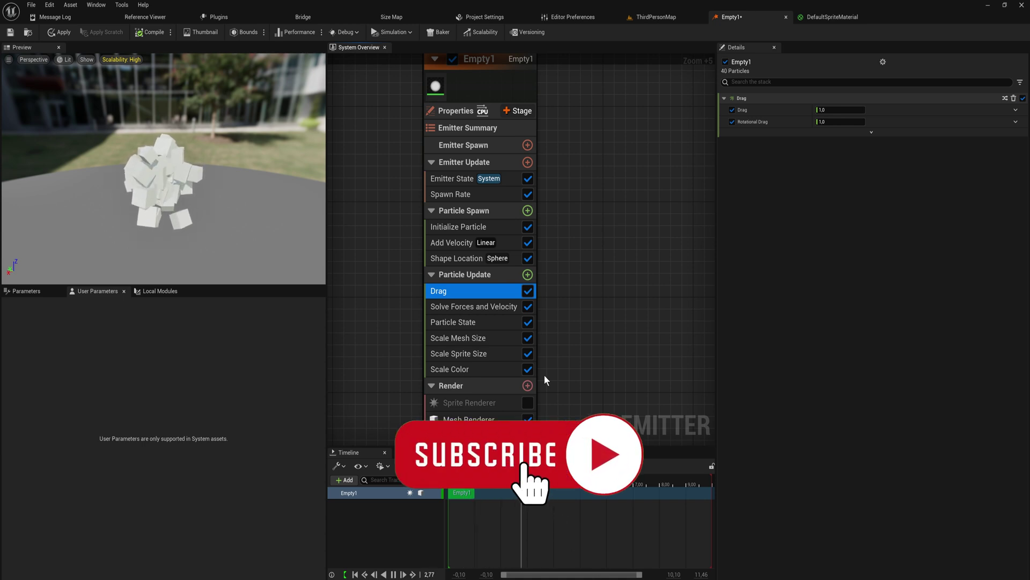
left_click(528, 274)
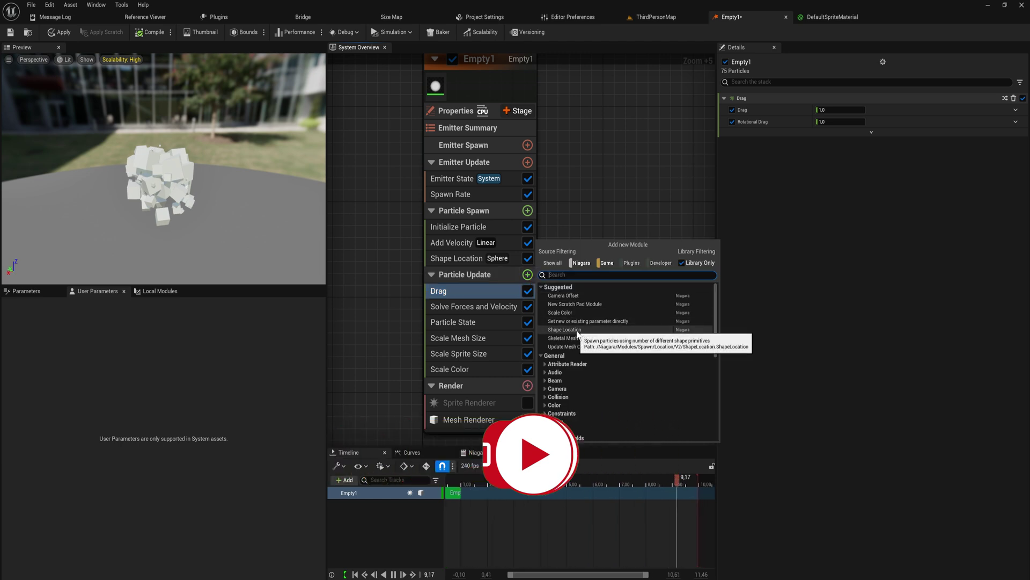
left_click(527, 243)
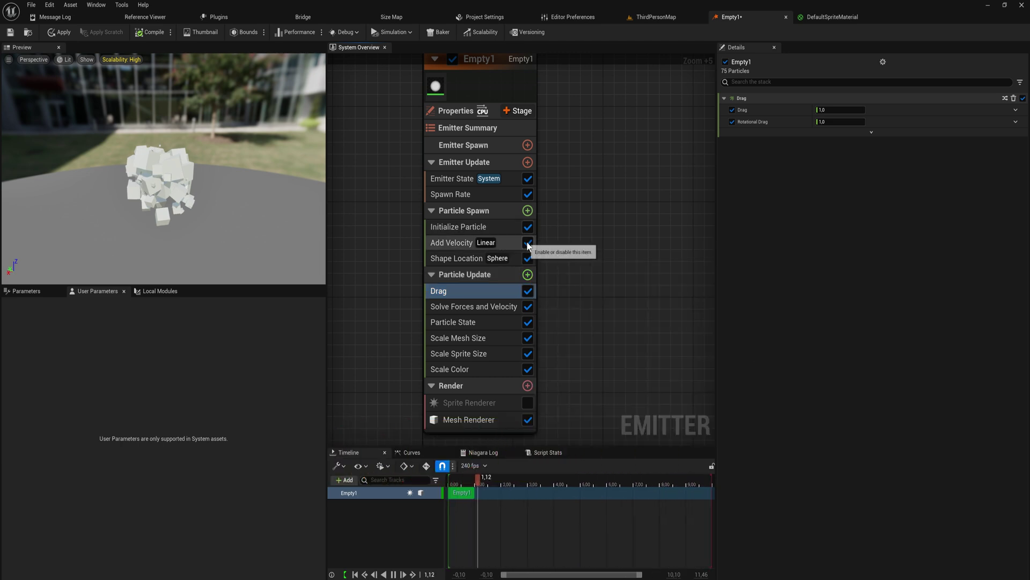
left_click(510, 241)
key("Delete")
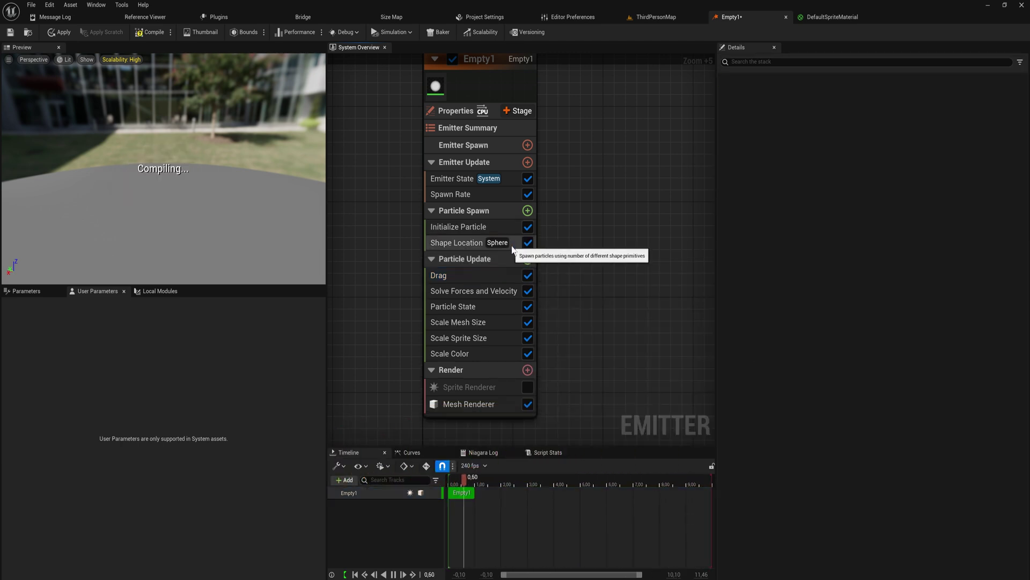
left_click(503, 277)
key("Delete")
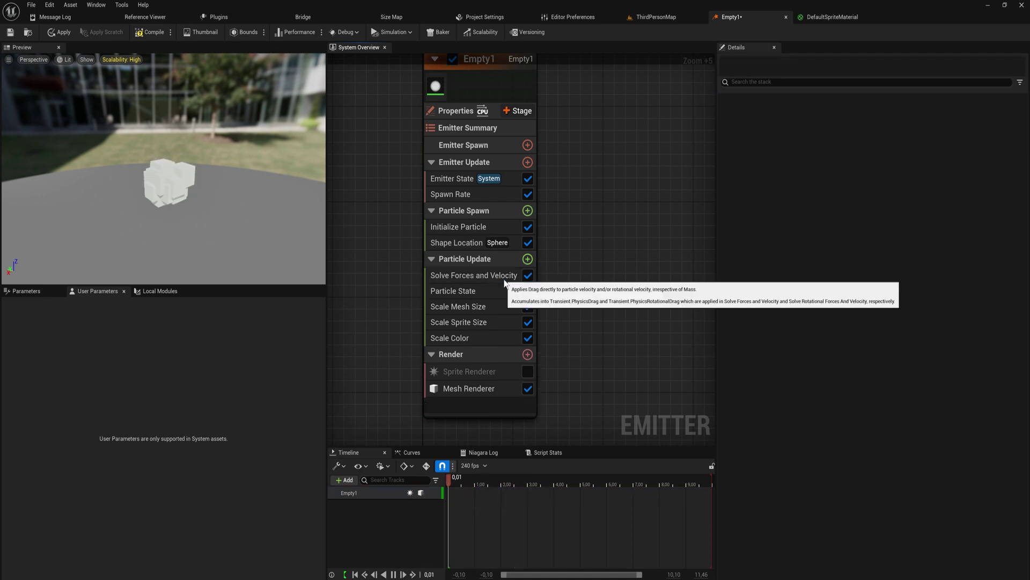
Add a Gravity Force module to Particle Update and view its effect on the particles in the preview
left_click(528, 259)
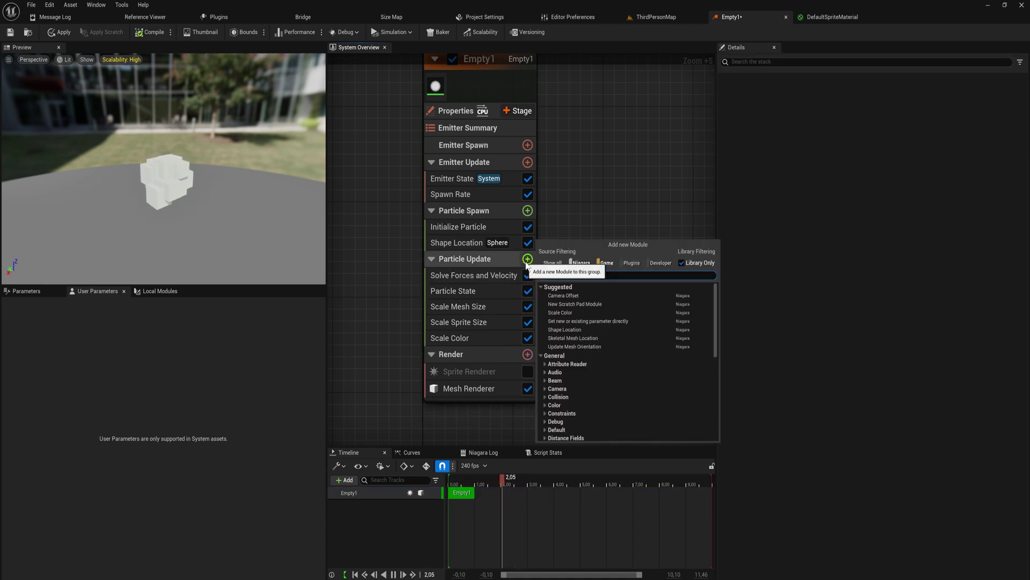
type("add f")
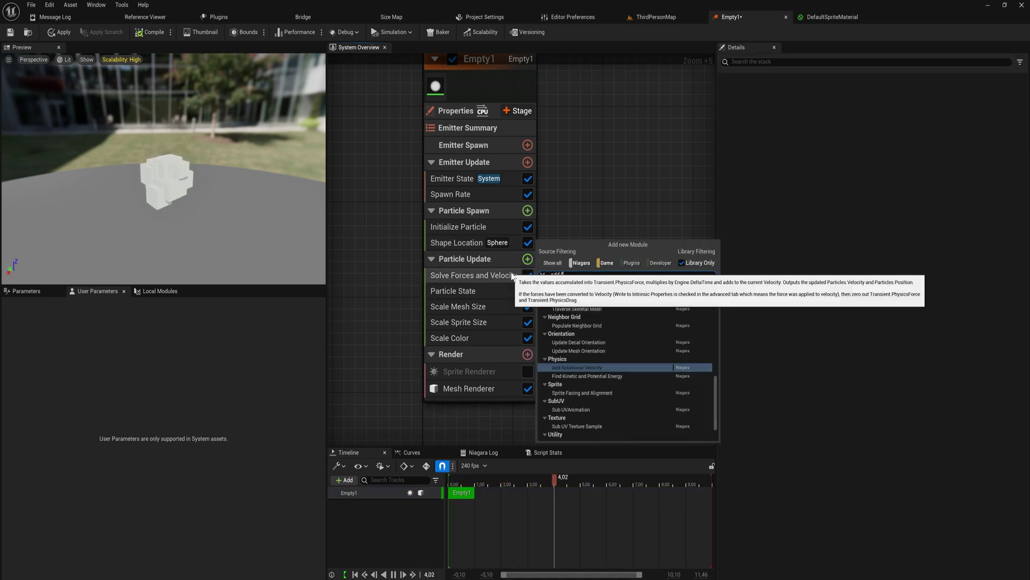
type("orce")
scroll(607, 367, "up", 1)
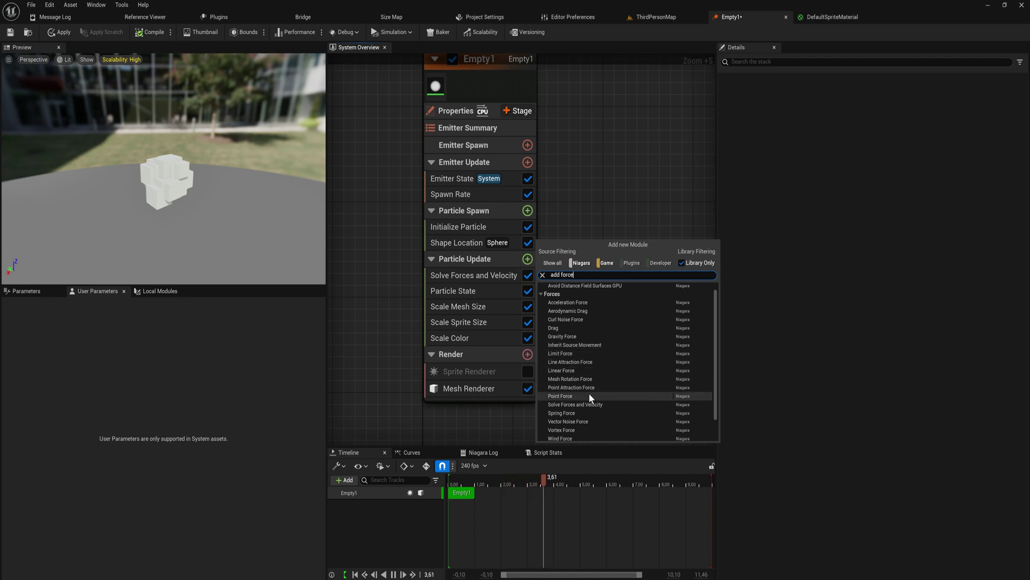
scroll(590, 395, "down", 1)
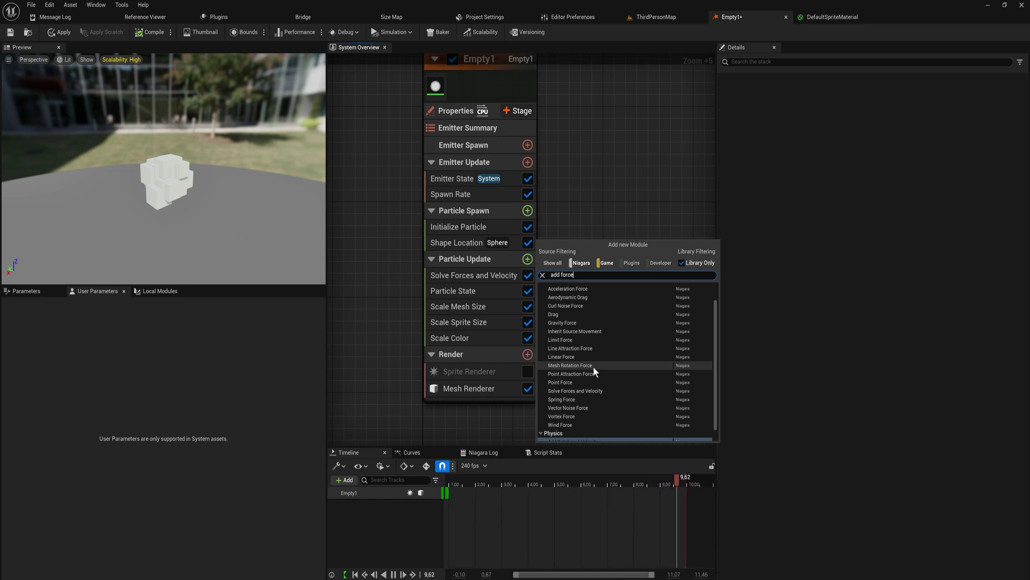
scroll(590, 372, "up", 1)
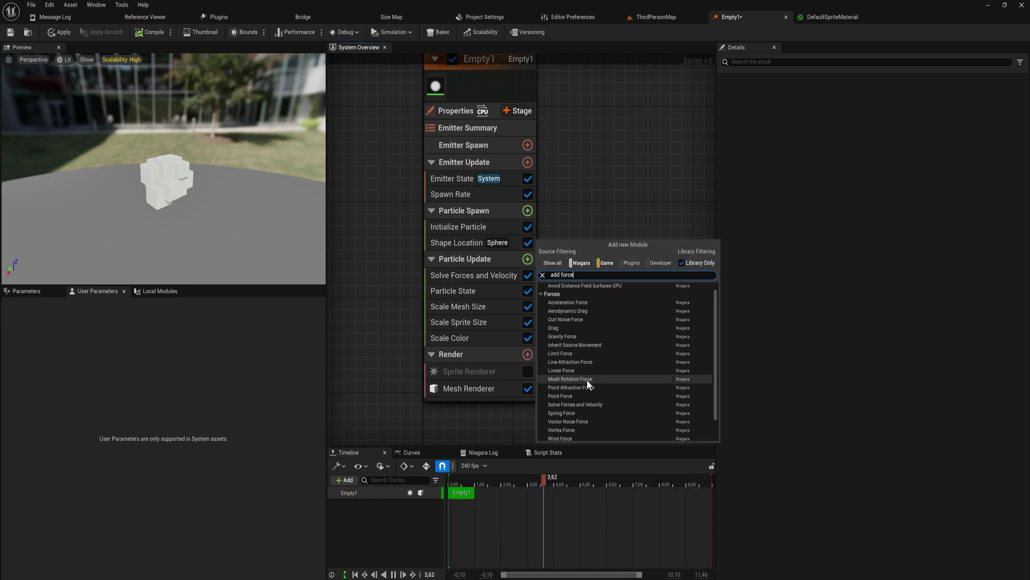
left_click(582, 337)
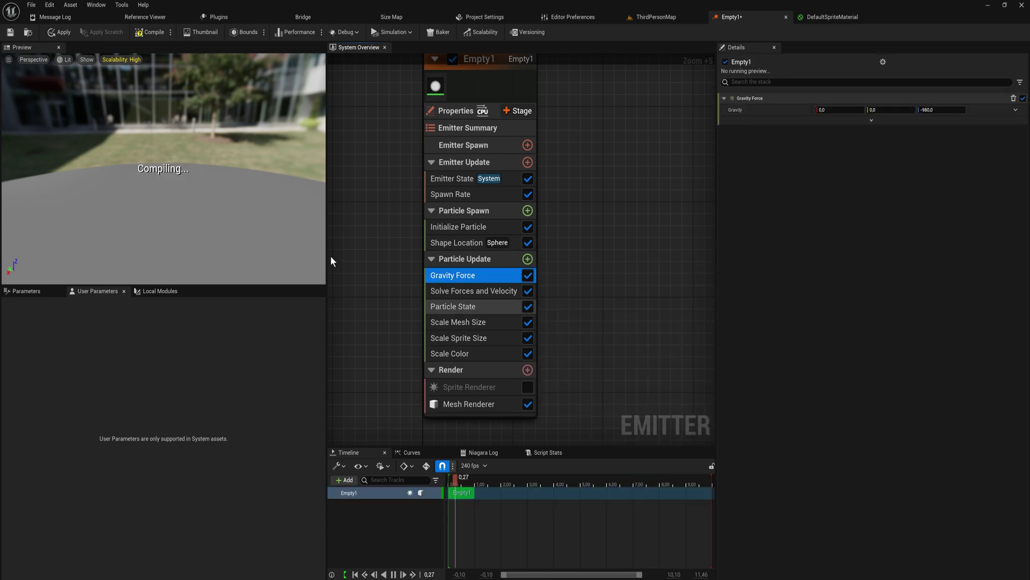
left_click(262, 186)
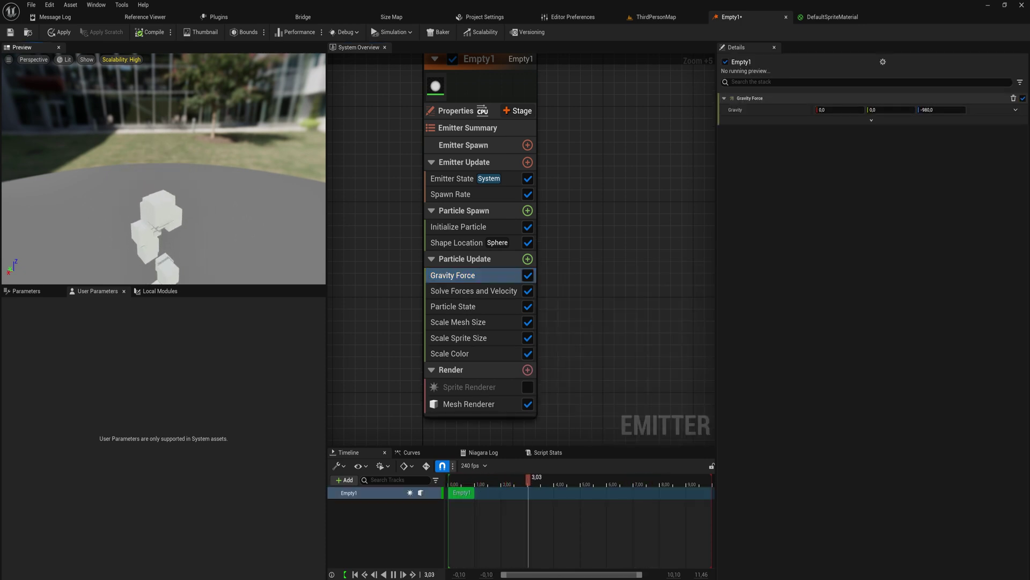
mouse_move(262, 186)
left_mouse_down()
mouse_move(262, 241)
mouse_move(258, 190)
mouse_move(290, 175)
mouse_move(322, 180)
mouse_move(250, 186)
left_mouse_up()
Disable the Gravity Force module and add a Point Force module to Particle Update
left_click(528, 275)
left_click(528, 258)
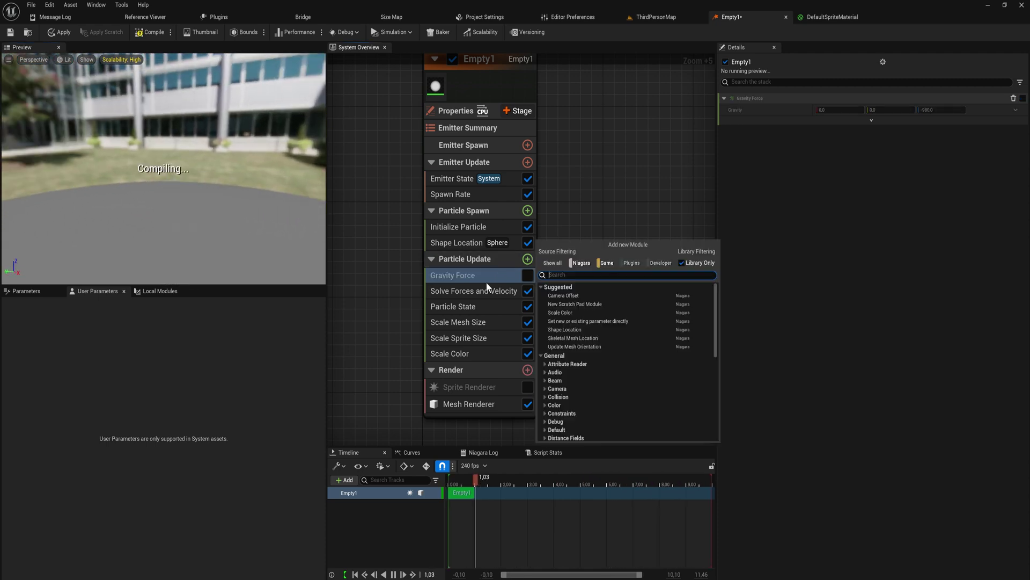
type("point")
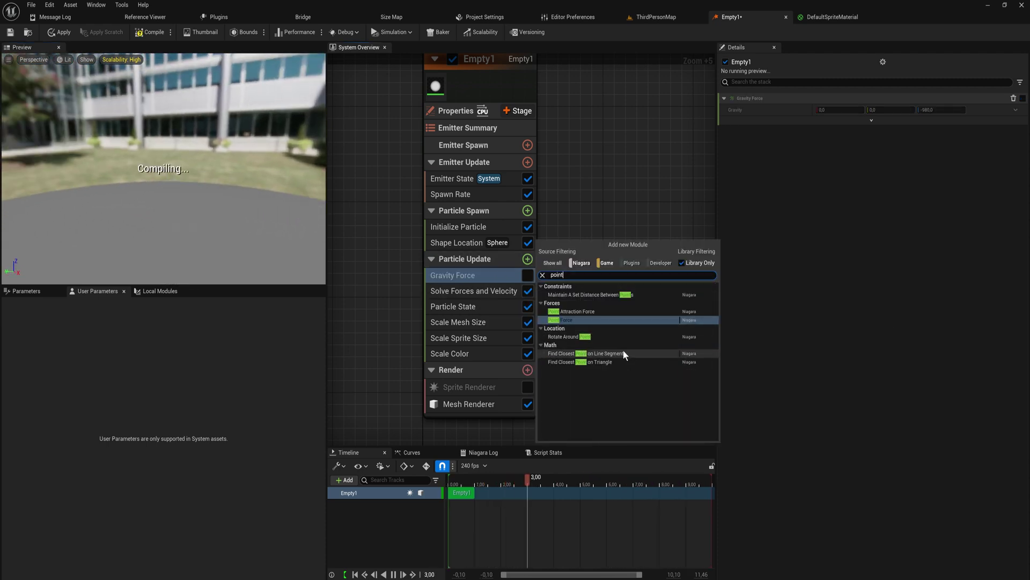
left_click(594, 319)
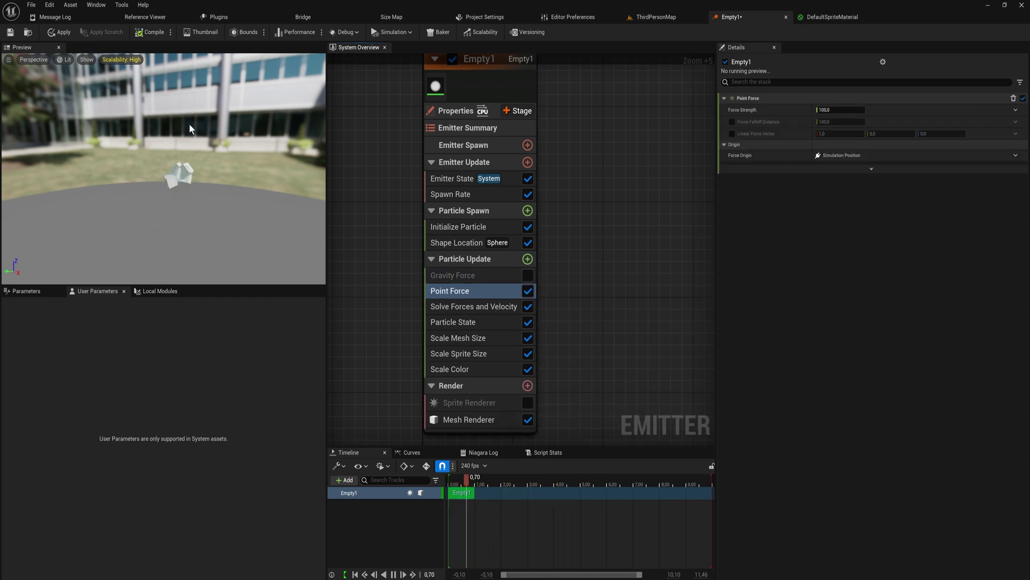
left_click_drag(192, 192, 164, 193)
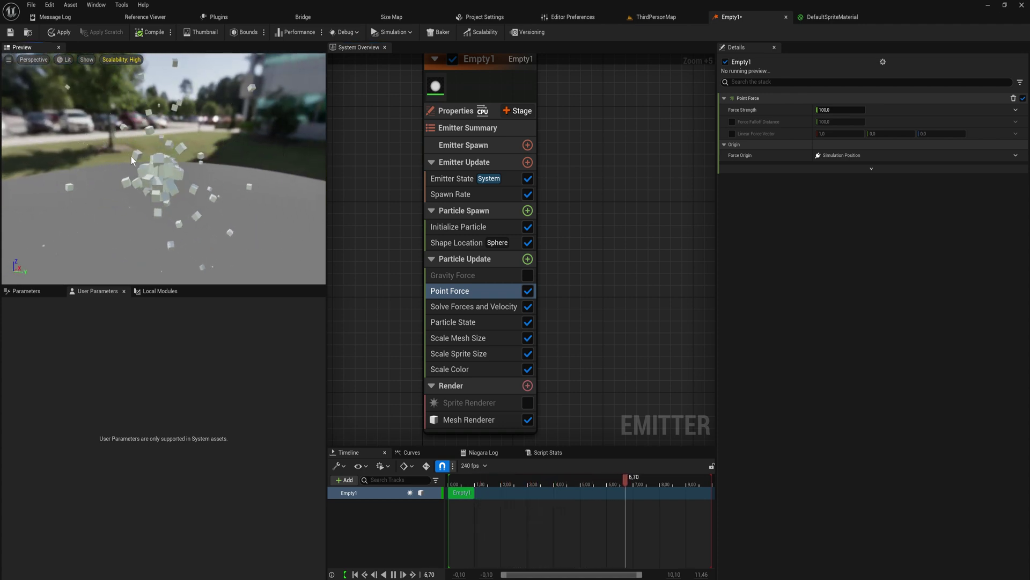
Expand the Point Force module's advanced settings and look at the options for its Force Origin
left_click(872, 168)
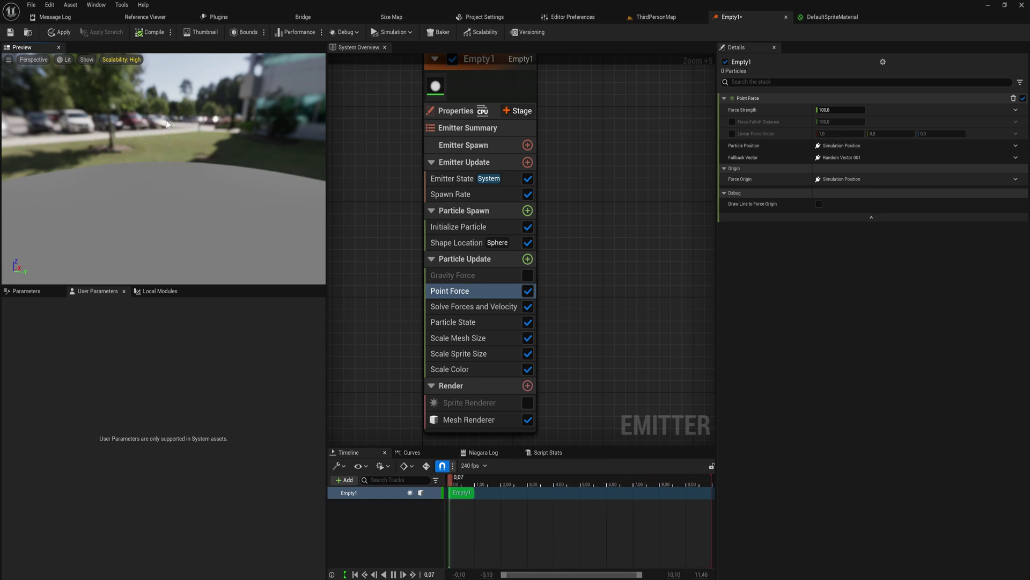
right_click(828, 184)
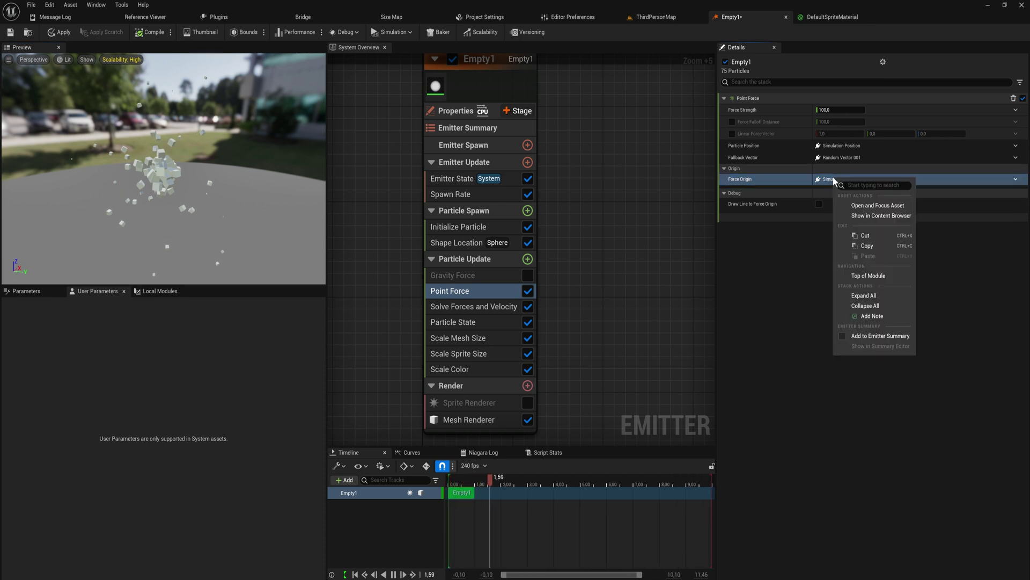
left_click(830, 178)
right_click(828, 179)
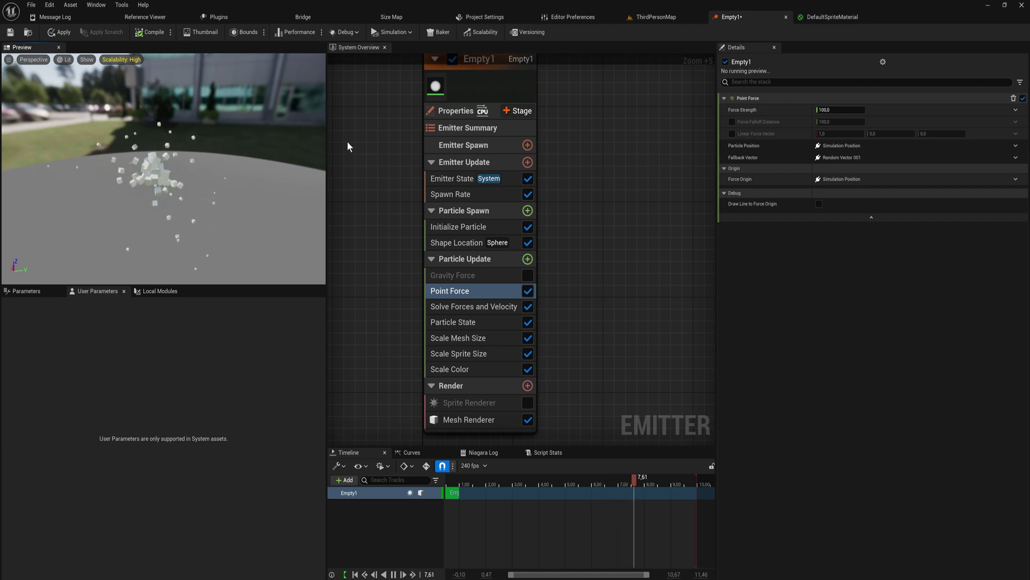
Disable the Point Force module and add a Point Attraction Force module to Particle Update
left_click(526, 260)
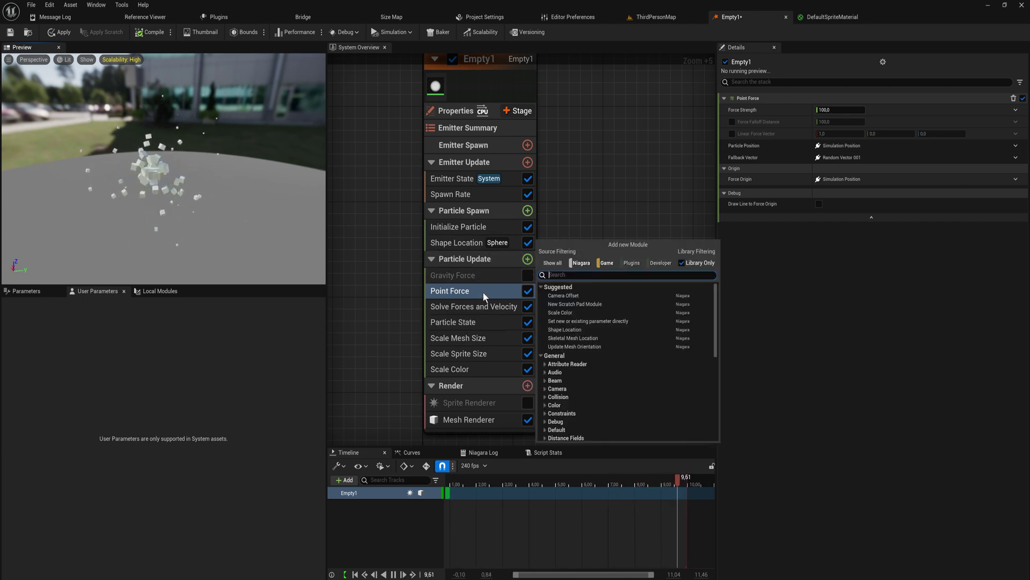
left_click(528, 290)
left_click(528, 290)
left_click(527, 258)
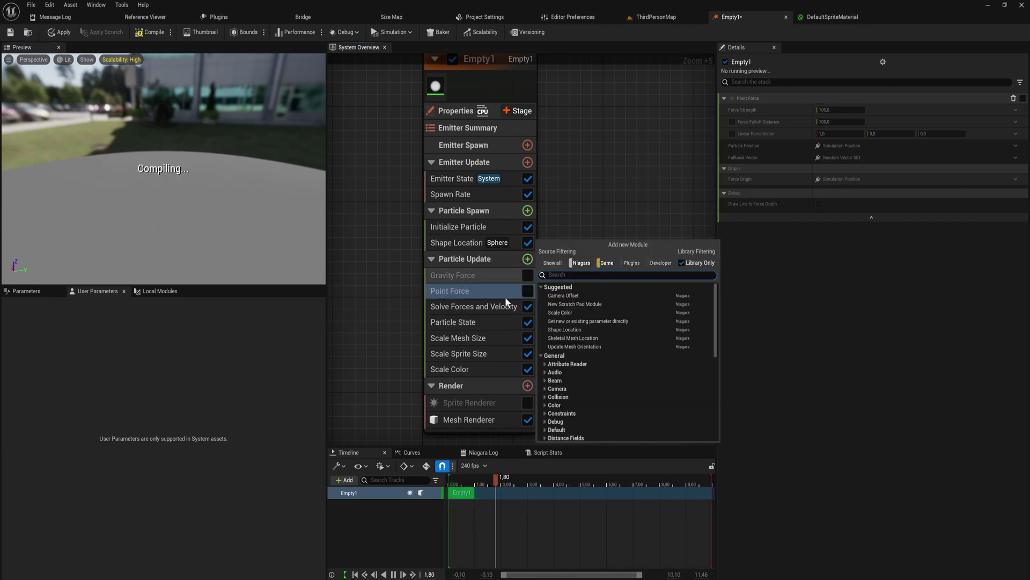
type("att")
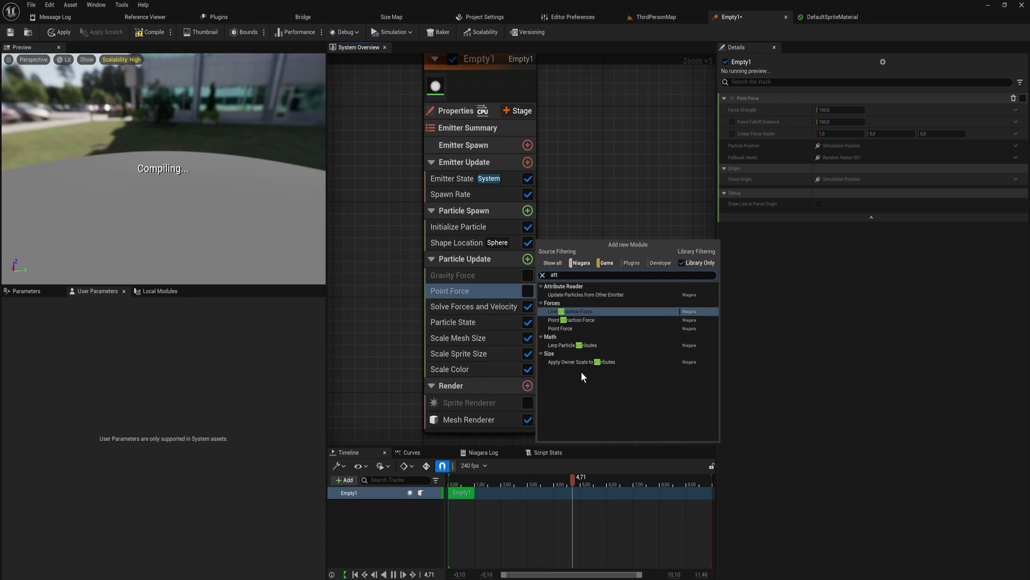
left_click(597, 319)
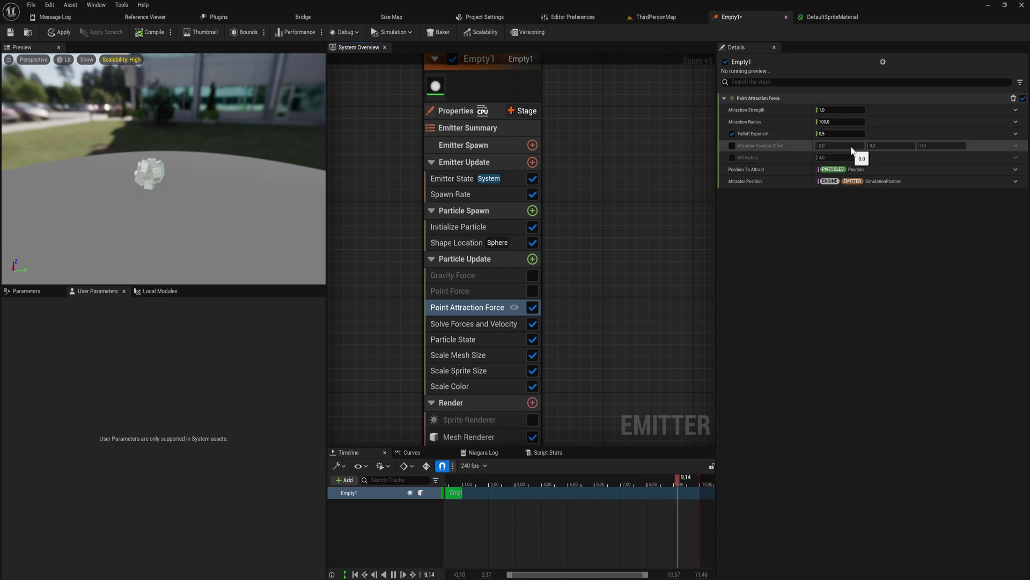
Set the Point Attraction Force's Attraction Strength to 150 and its Attraction Radius to about 1012
left_click(832, 122)
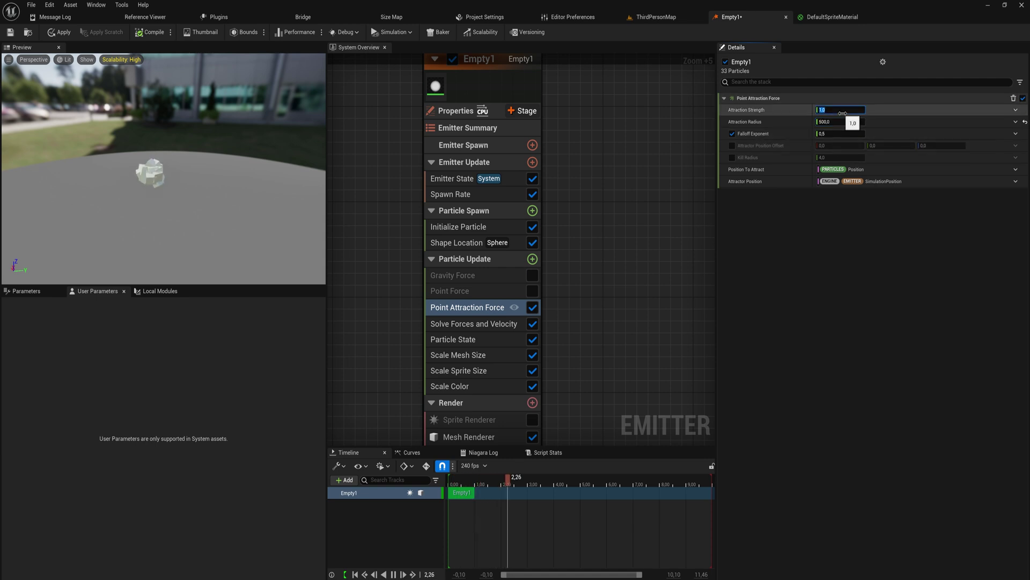
mouse_move(778, 157)
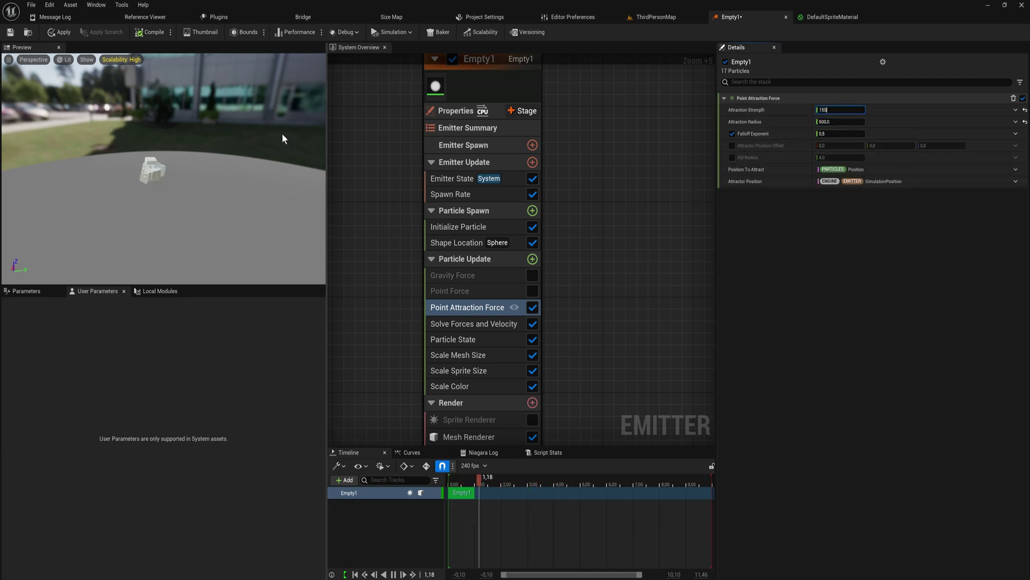
type("0")
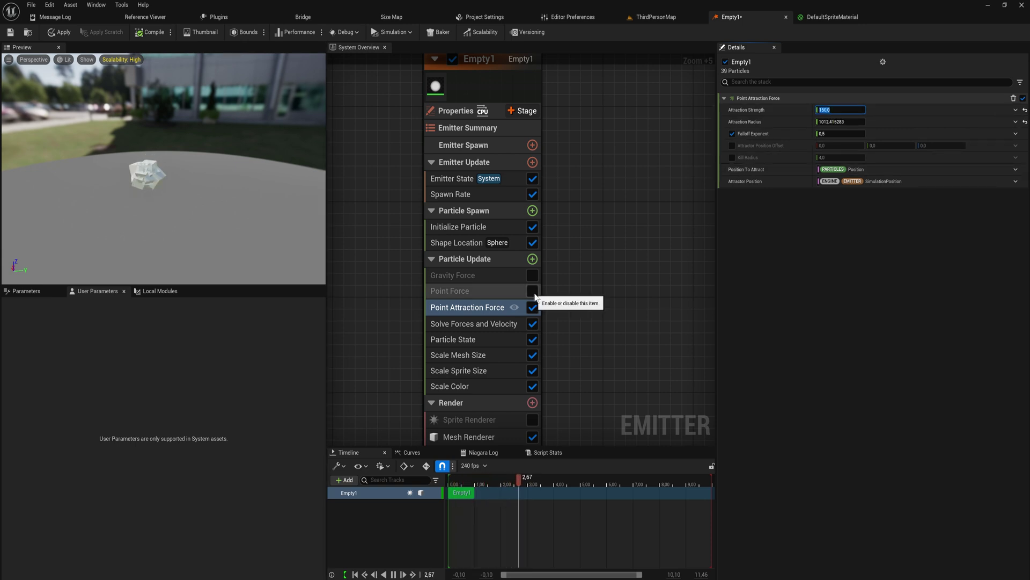
Re-enable the Point Force module and inspect its combined effect with the Point Attraction Force up close in the preview
left_click(533, 291)
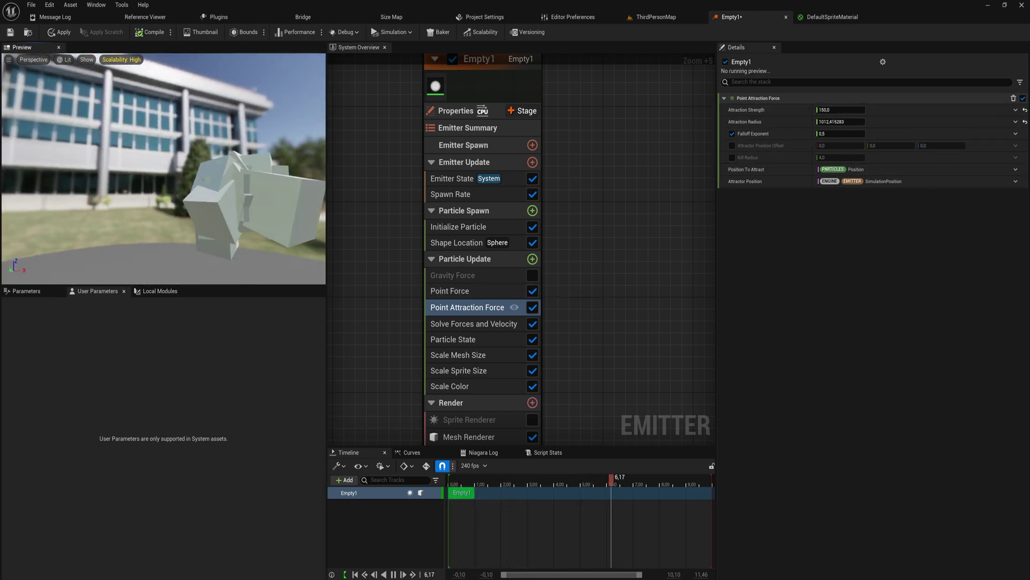
right_click_drag(163, 169, 220, 177)
right_click_drag(180, 225, 194, 231)
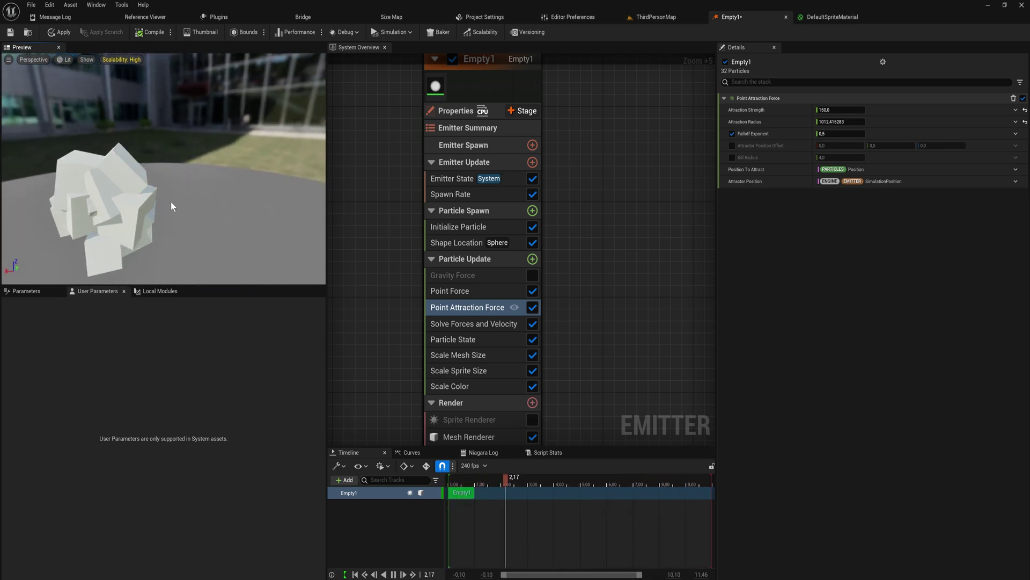
Set the emitter's Spawn Rate to 2
left_click(484, 192)
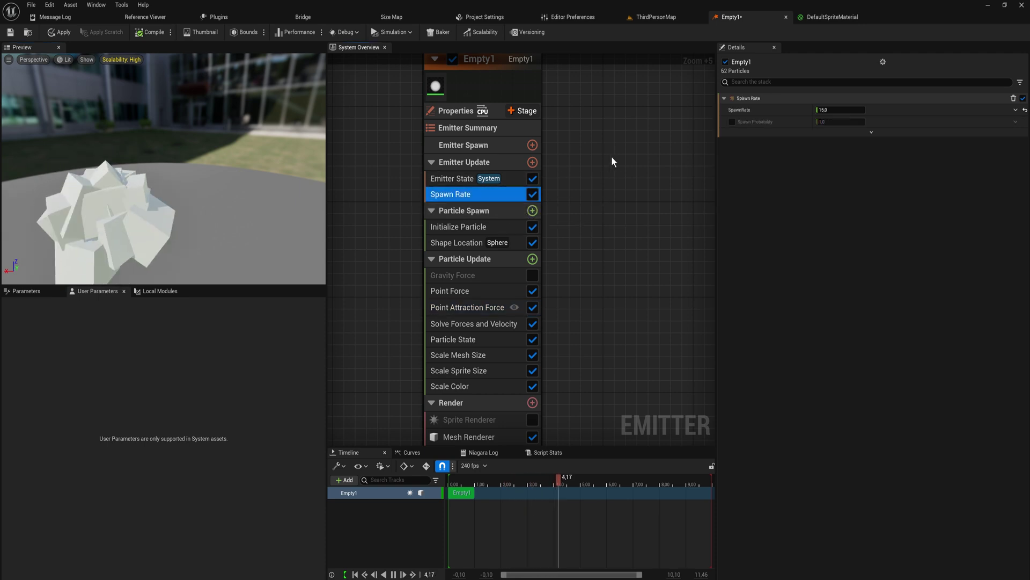
left_click(845, 110)
type("2")
key("Return")
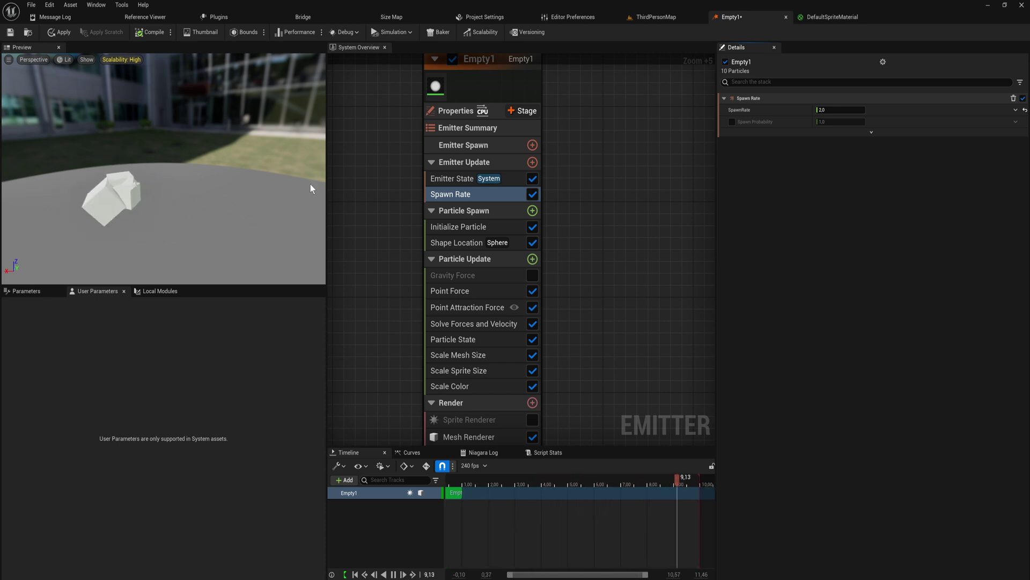
left_click(464, 263)
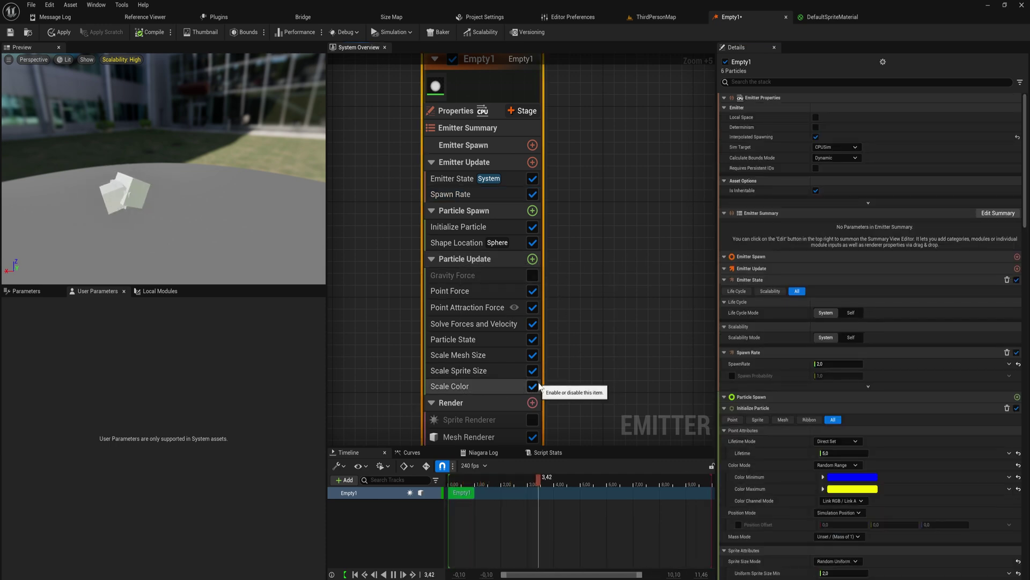
left_click(458, 355)
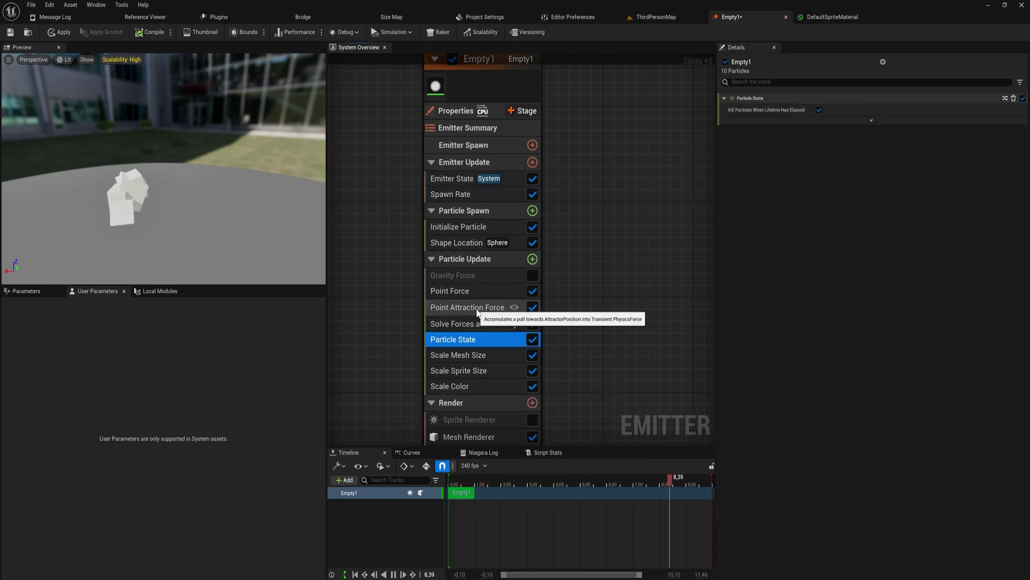
key("Down")
key("Up")
key("Up")
key("Up")
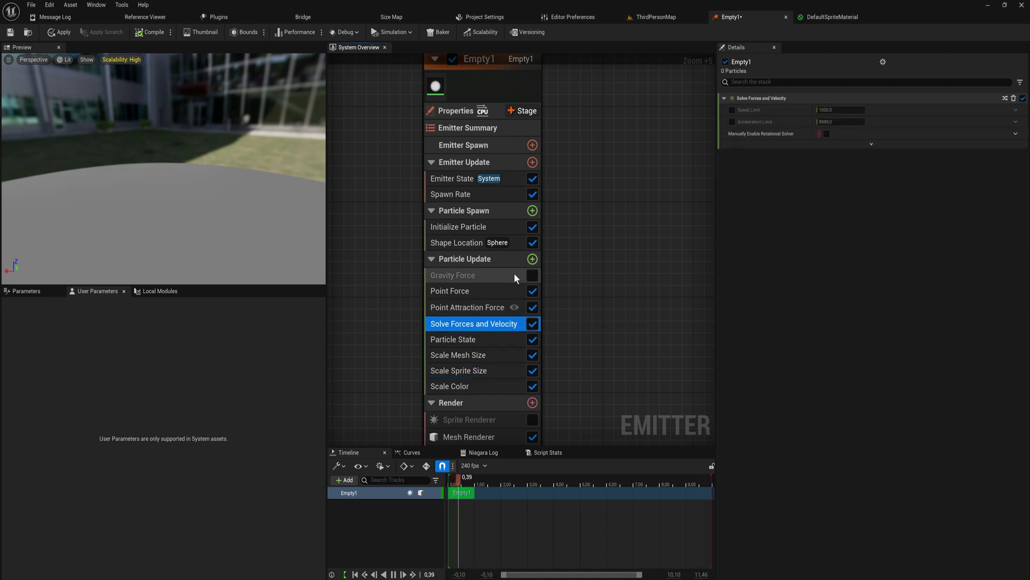
left_click(426, 262)
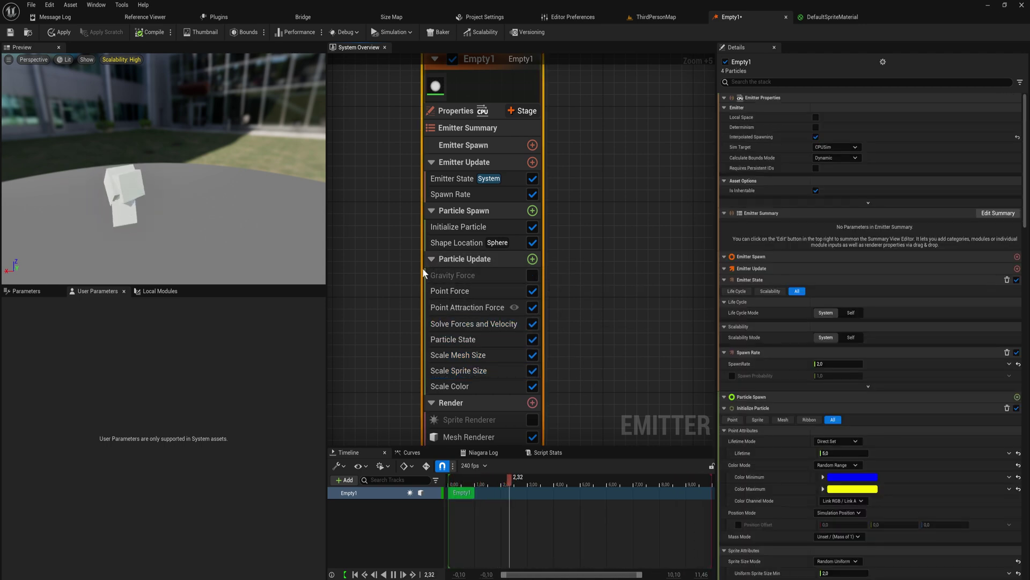
Search the modules available for Particle Spawn for "force" and look through the listed force modules without adding one
left_click(485, 211)
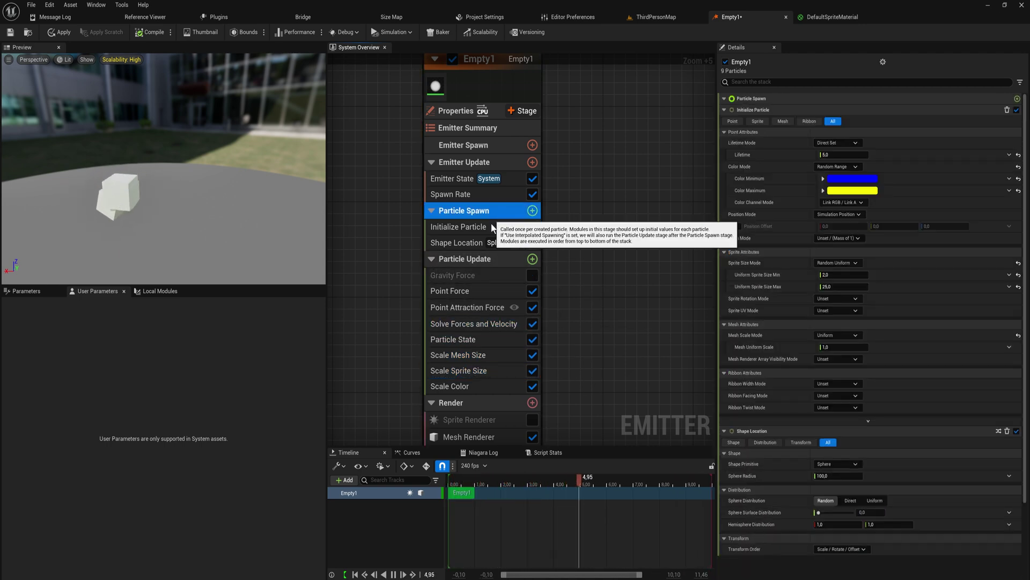
left_click(533, 212)
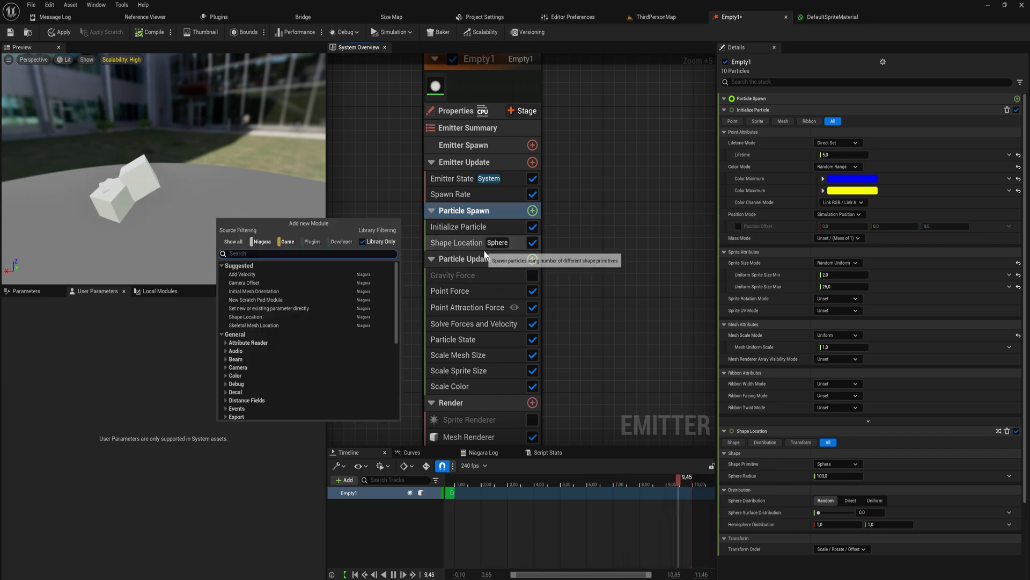
type("force")
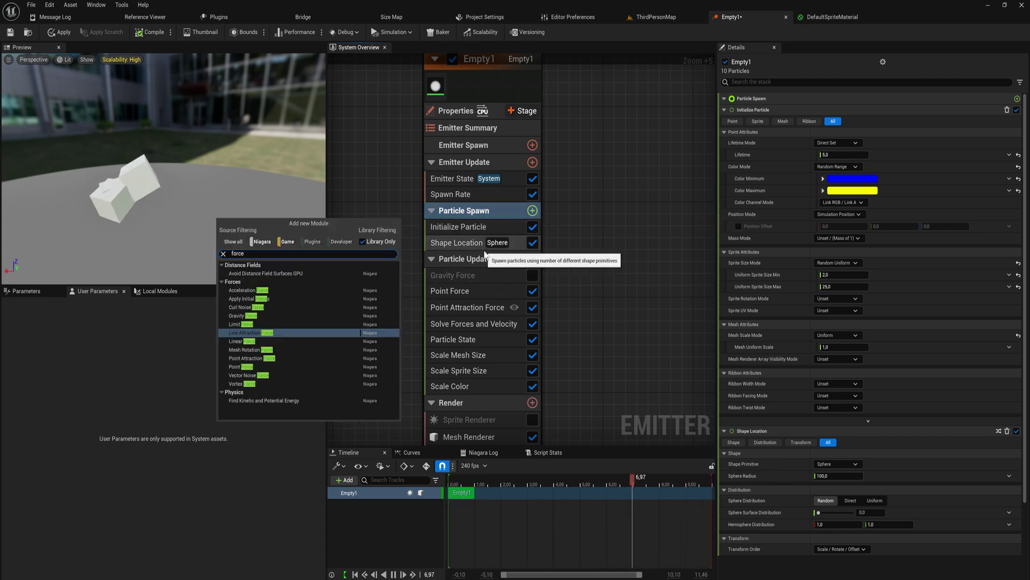
key("Up")
key("Up")
key("Up")
key("Up")
key("Up")
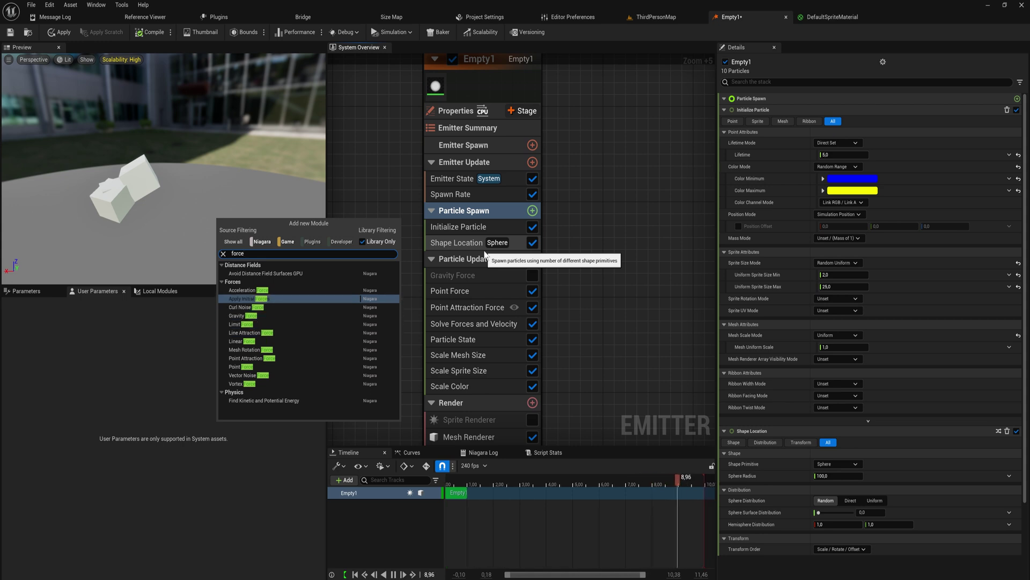
key("Down")
key("Down")
key("Down")
key("Down")
key("Down")
key("Down")
key("Down")
key("Down")
key("Down")
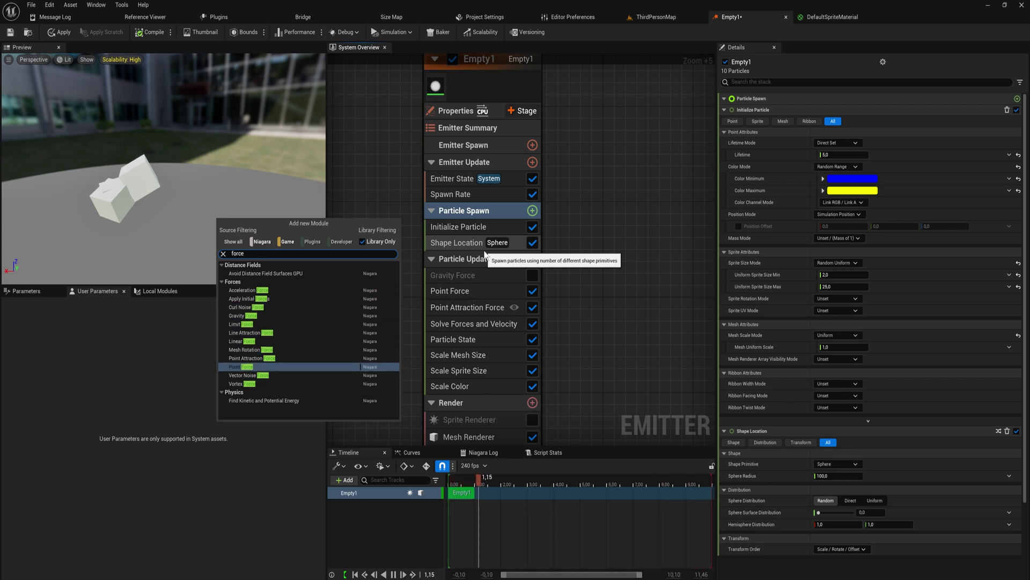
key("Up")
key("Up")
key("Up")
key("Up")
key("Up")
key("Up")
key("Up")
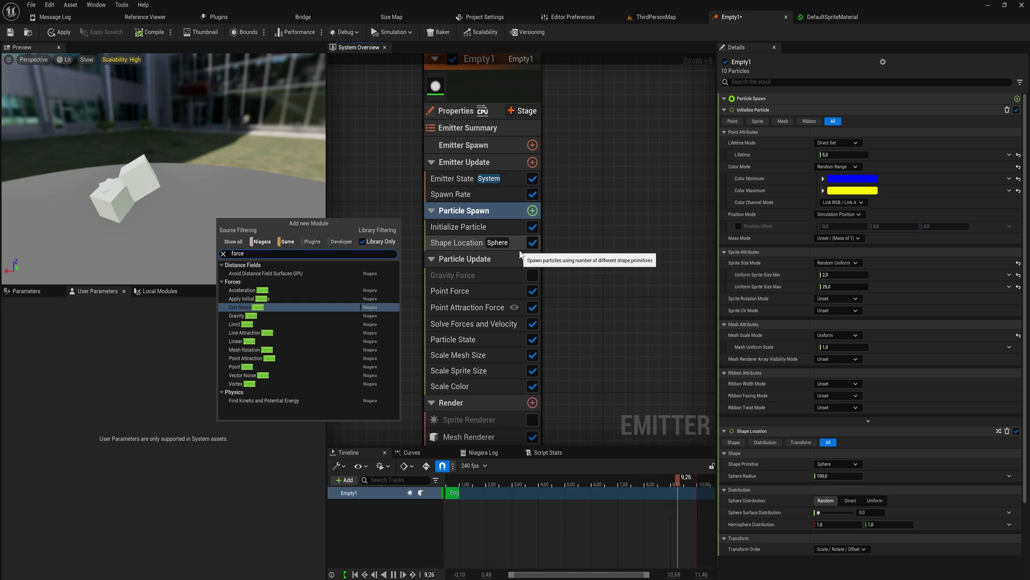
Delete the Point Force, Point Attraction Force and Gravity Force modules from Particle Update
scroll(521, 255, "down", 1)
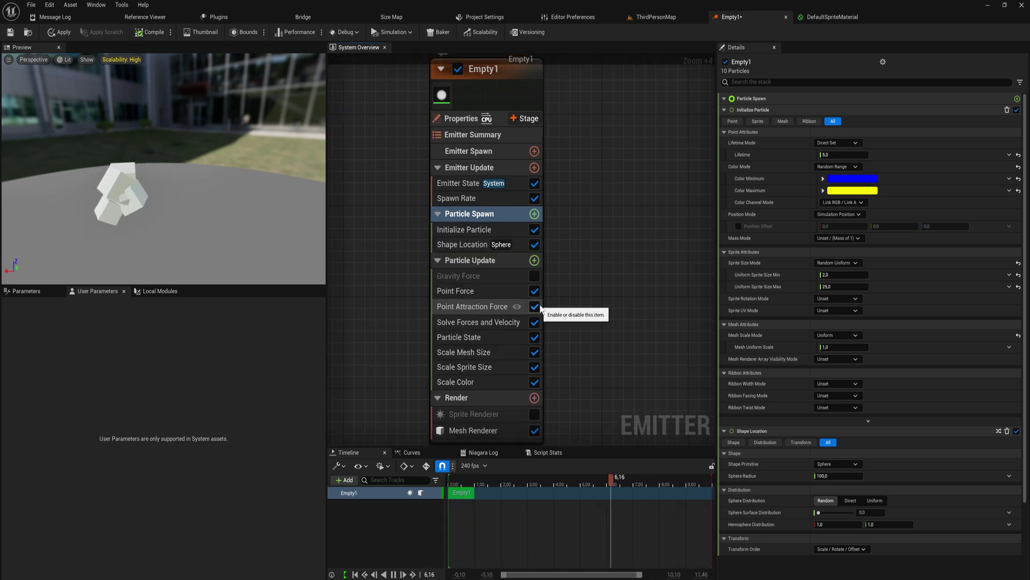
left_click(523, 294)
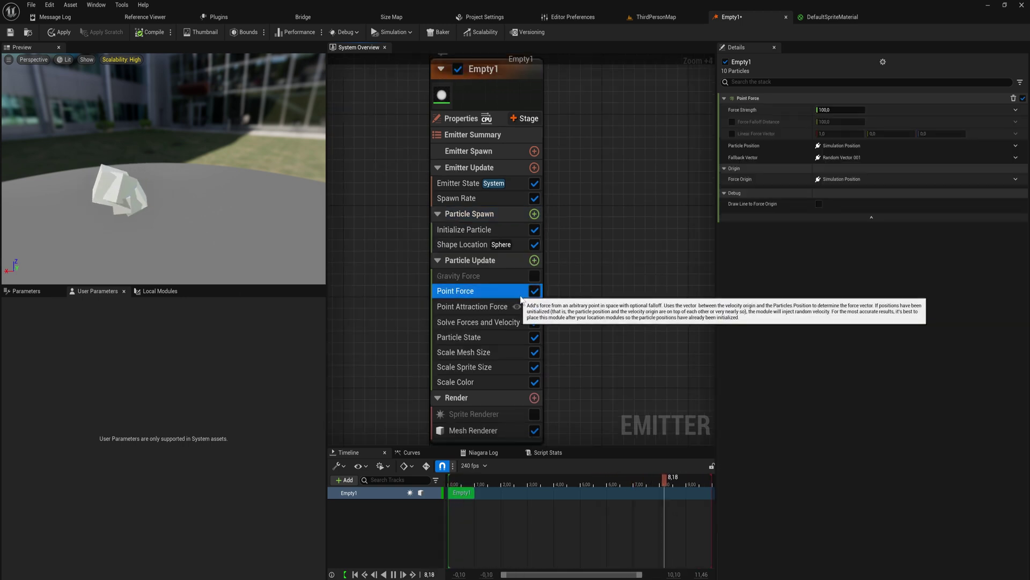
left_click(491, 307, "ctrl")
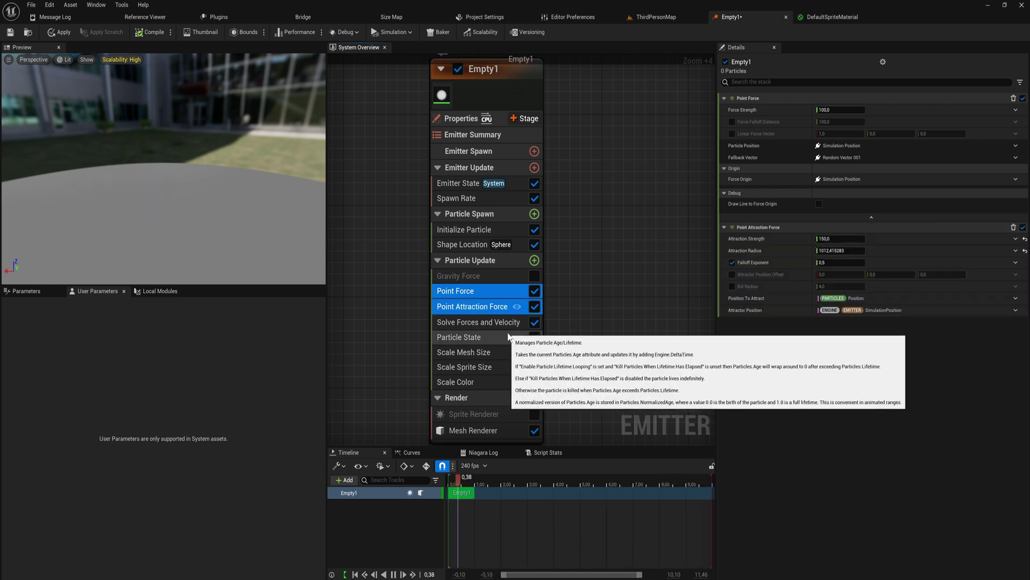
scroll(494, 308, "down", 1)
key("Delete")
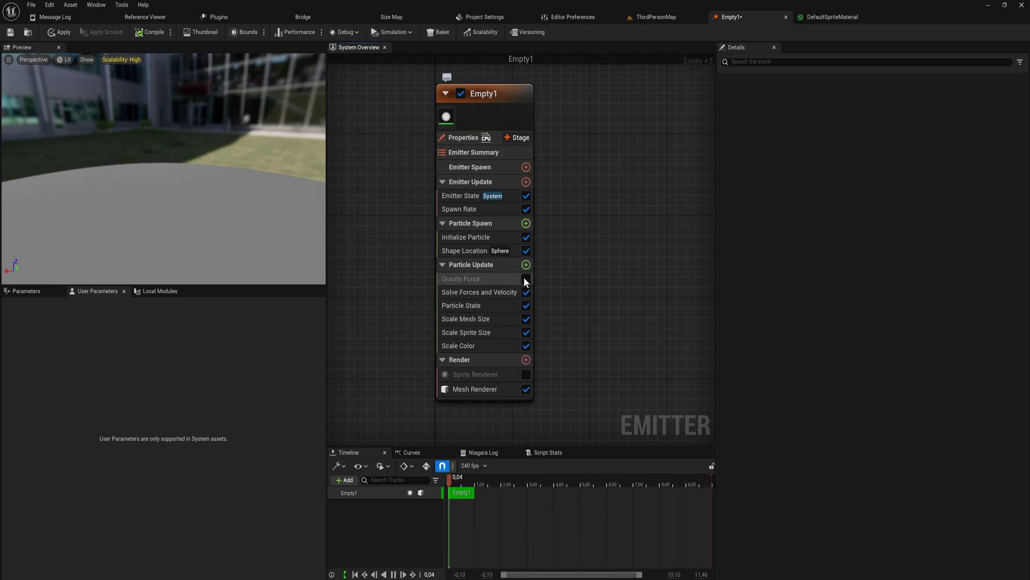
left_click(507, 282)
key("Delete")
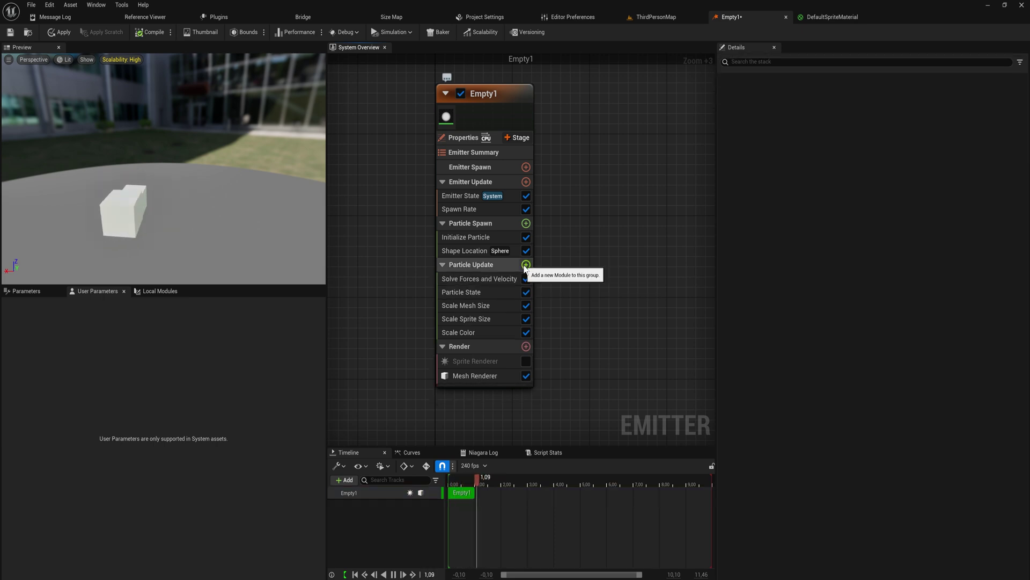
Add a Curl Noise Force module to Particle Update with Noise Strength about 51.5 and Noise Frequency about 22.7
left_click(526, 265)
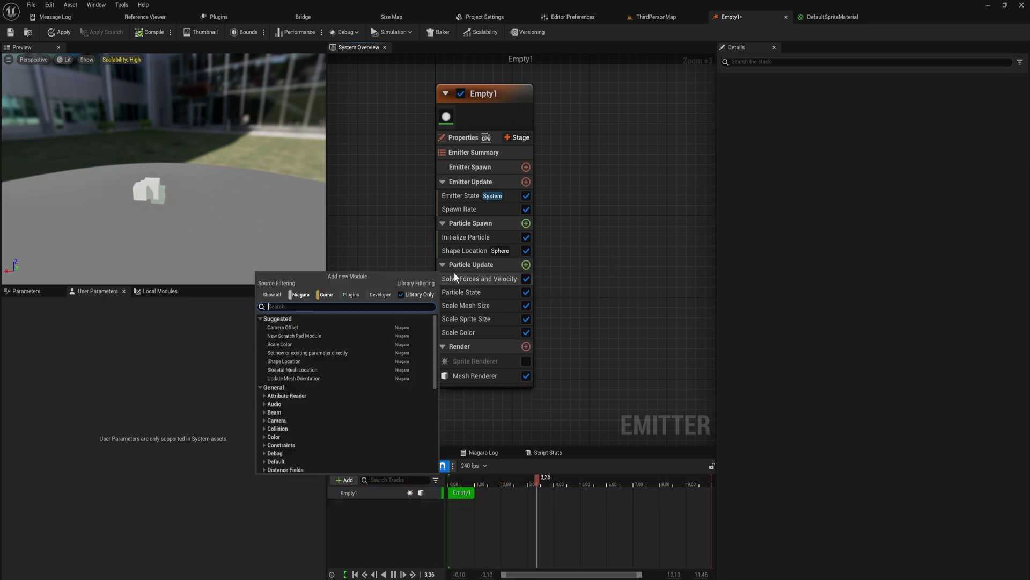
type("curl")
key("Return")
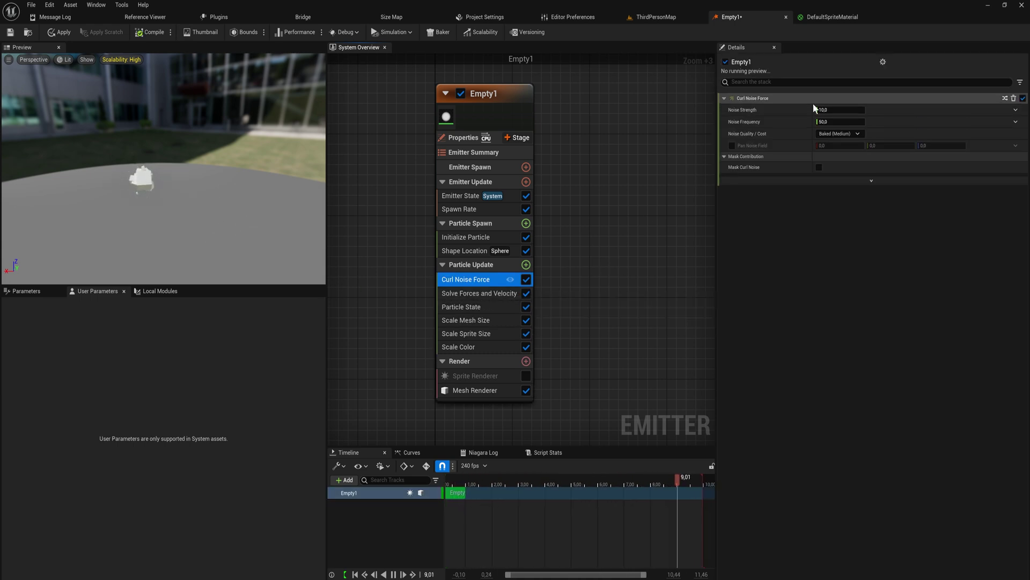
left_click(837, 110)
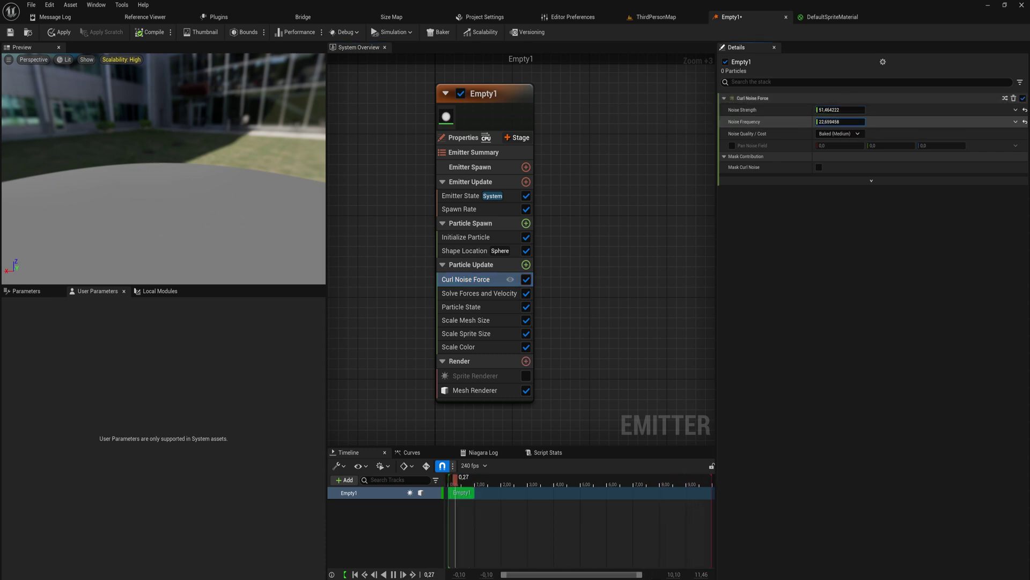
key("Return")
Set the emitter's Spawn Rate to 1500 and view the particle cloud from another angle in the preview
left_click(461, 209)
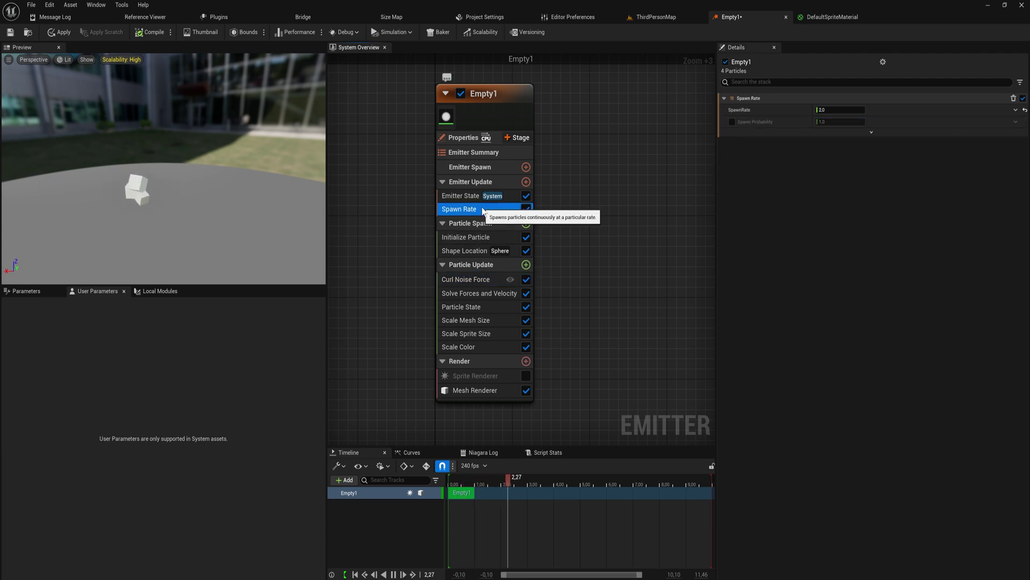
left_click(838, 110)
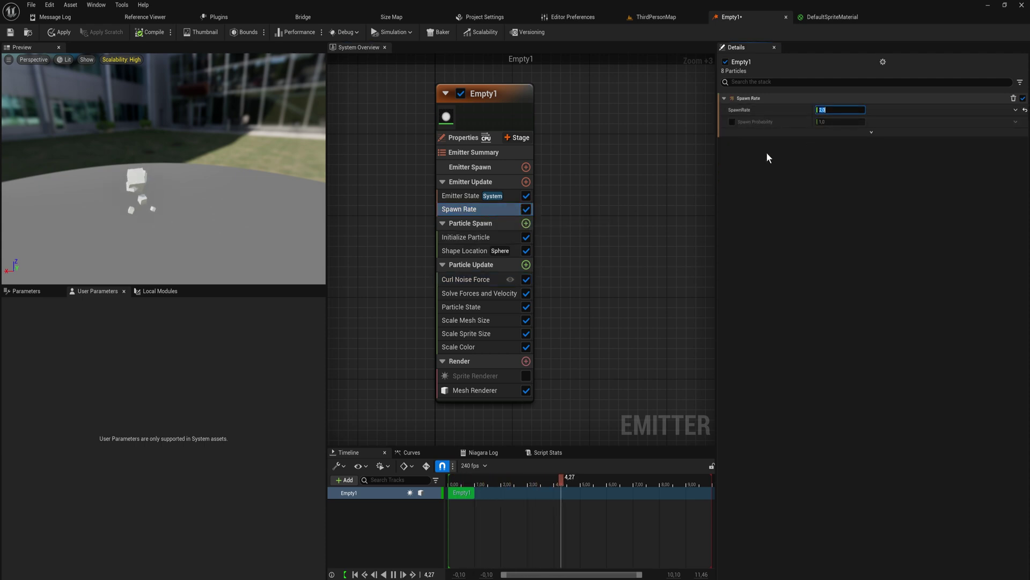
type("1500")
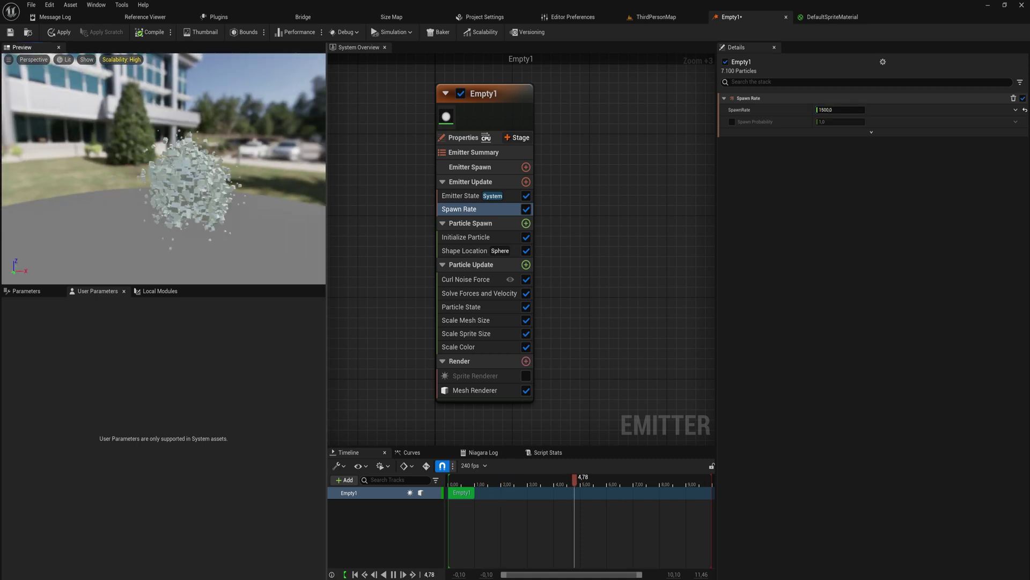
left_click_drag(166, 162, 245, 209)
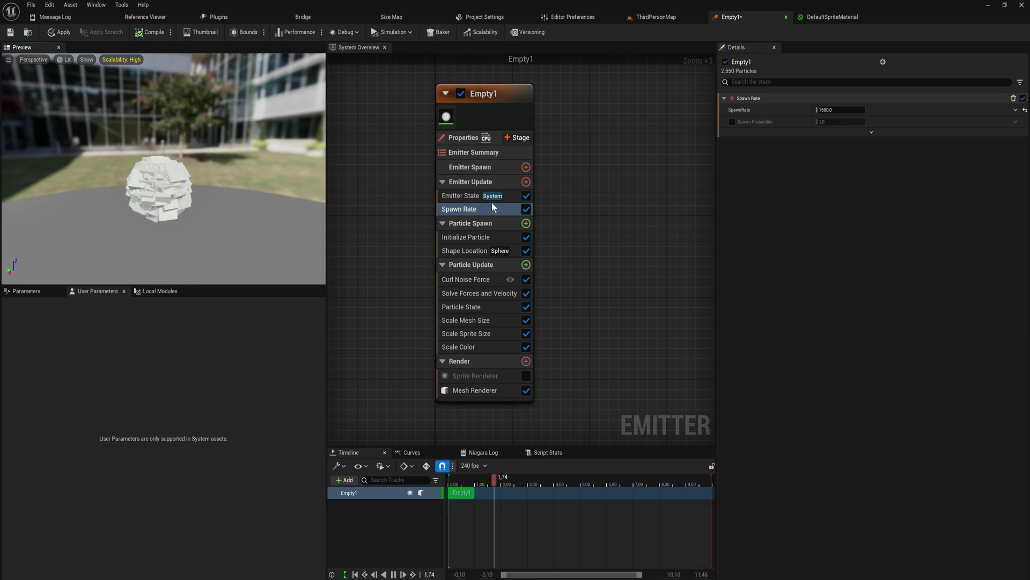
Set the particle Lifetime in Initialize Particle to 200
left_click(502, 235)
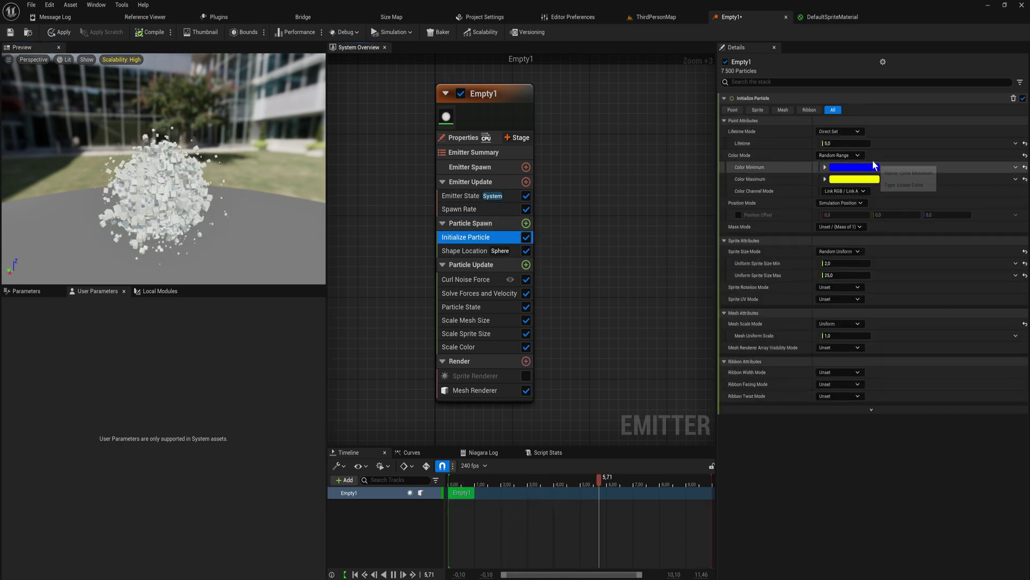
left_click(846, 144)
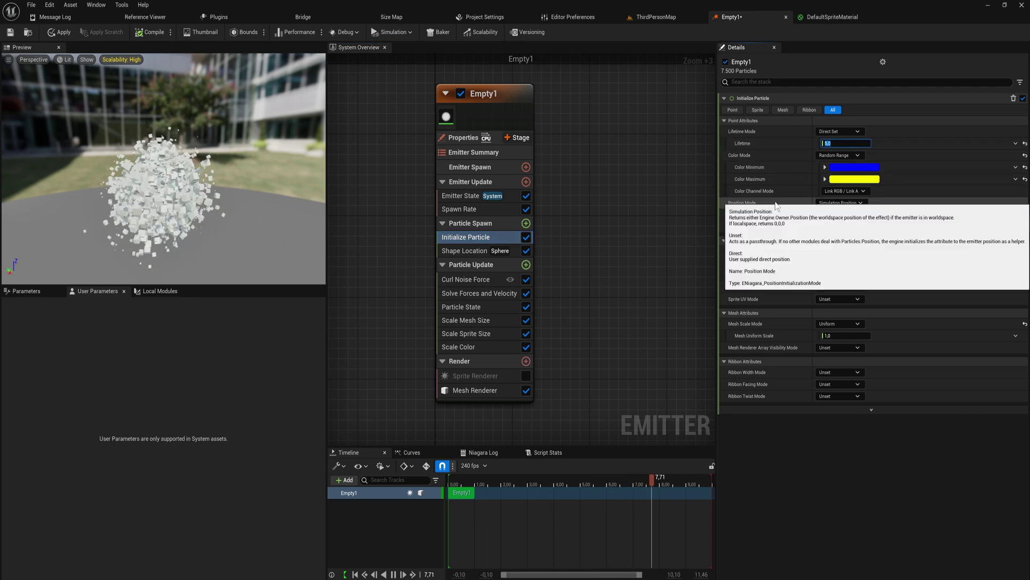
type("200")
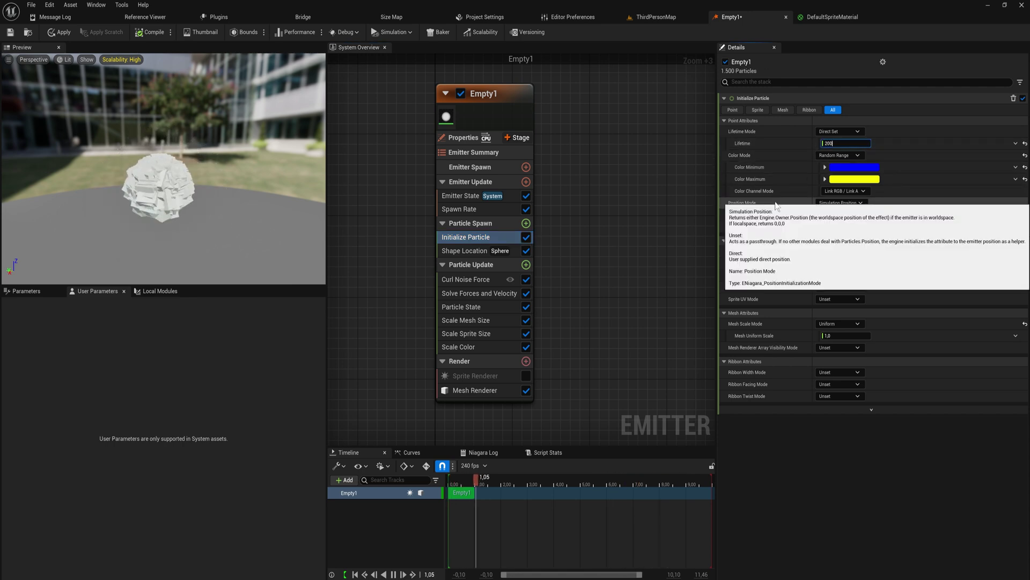
key("Return")
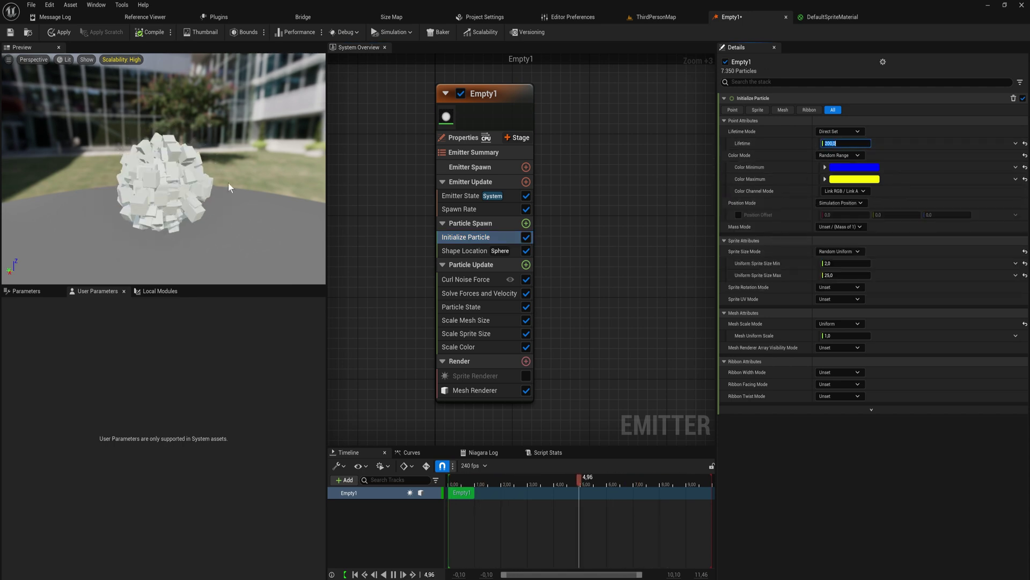
left_click_drag(227, 183, 172, 166)
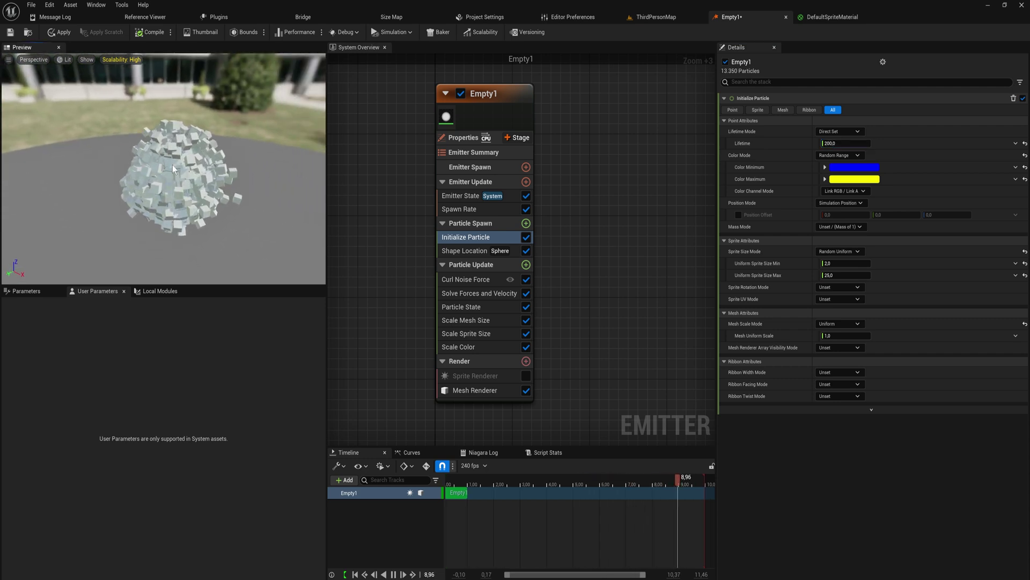
left_click_drag(259, 176, 188, 164)
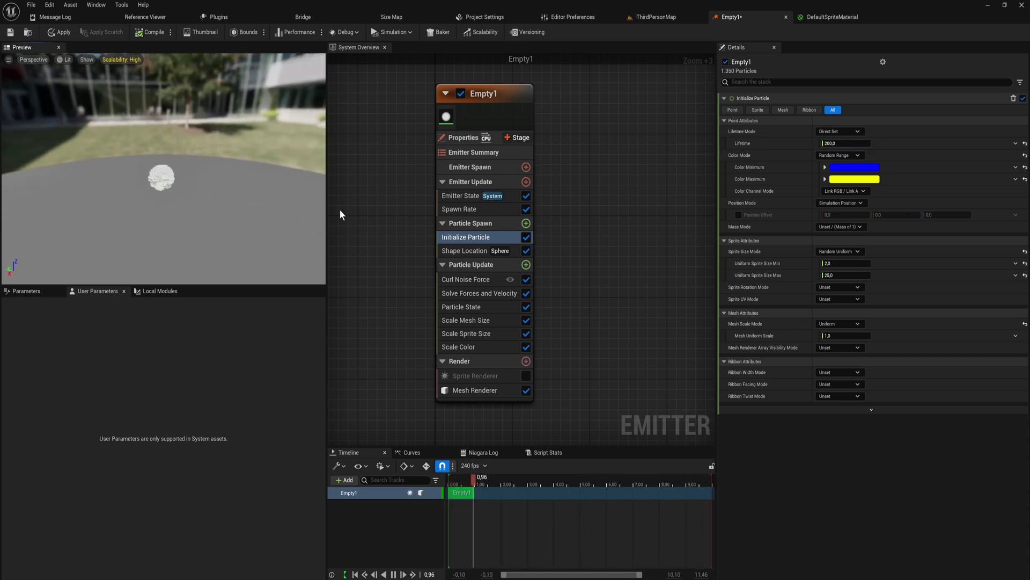
Raise the Curl Noise Force's Noise Strength to about 202.8 and add a Drag module to Particle Update
left_click(465, 279)
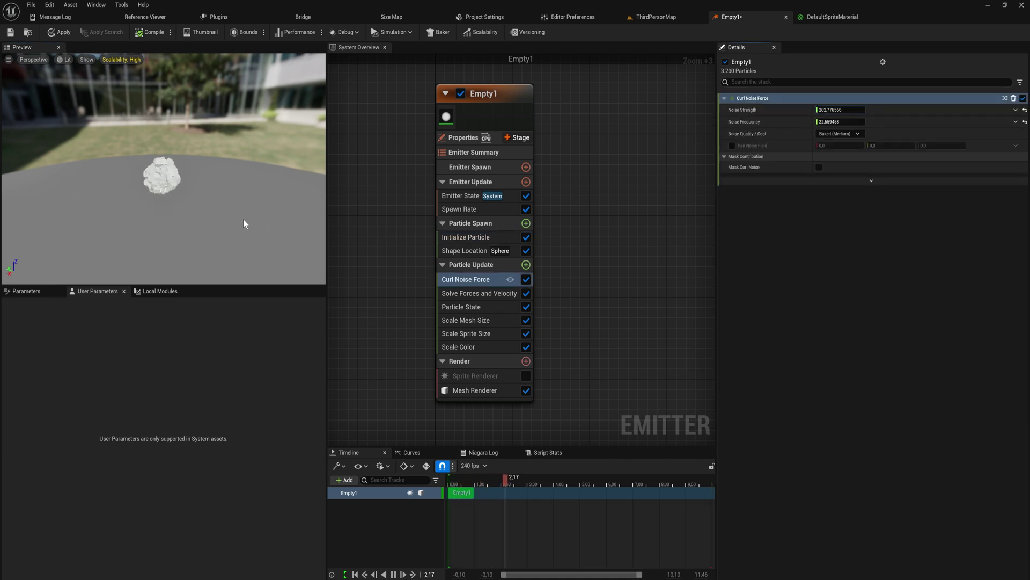
left_click(526, 264)
type("drag")
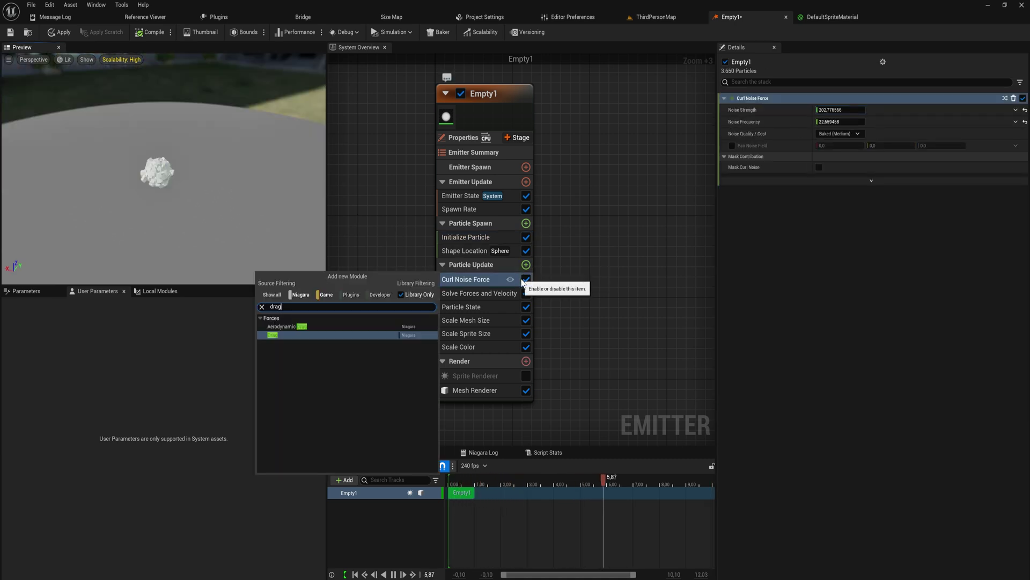
key("Return")
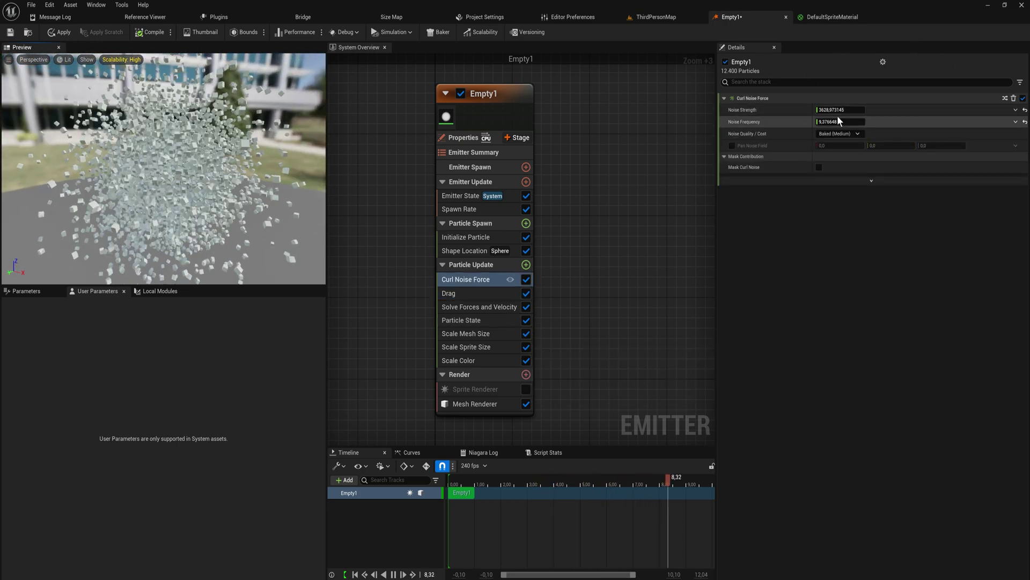
Set the Curl Noise Force to strength about 3629 and frequency about 5.18, and the Drag module's Drag to about 3.04
left_click_drag(841, 122, 821, 122)
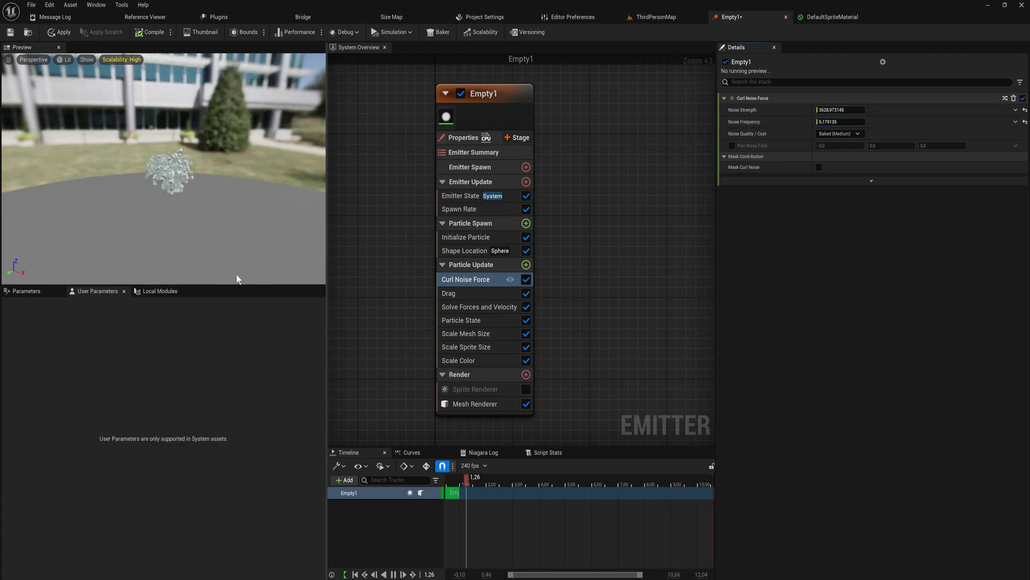
left_click_drag(185, 144, 225, 86)
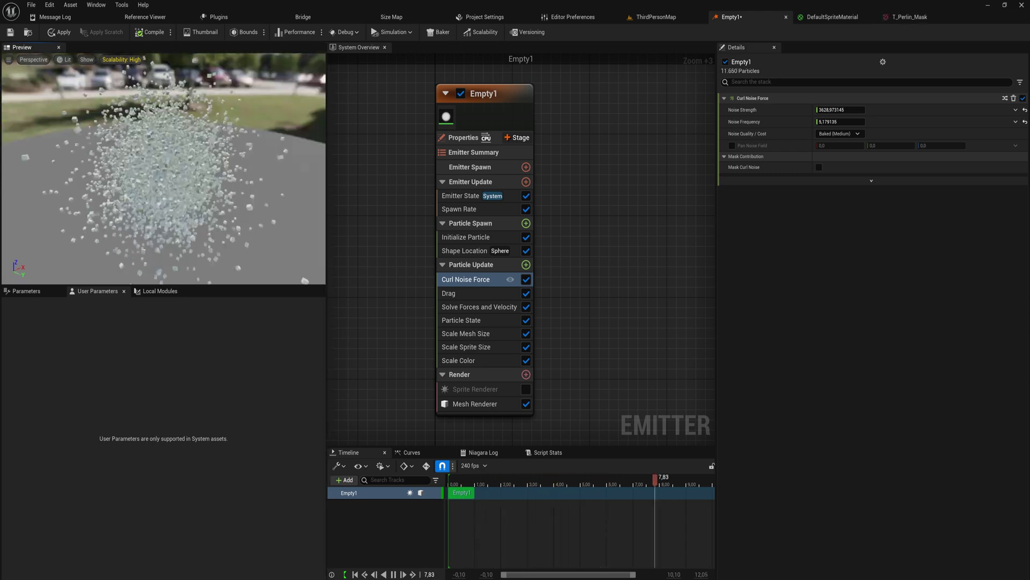
left_click_drag(194, 160, 75, 142)
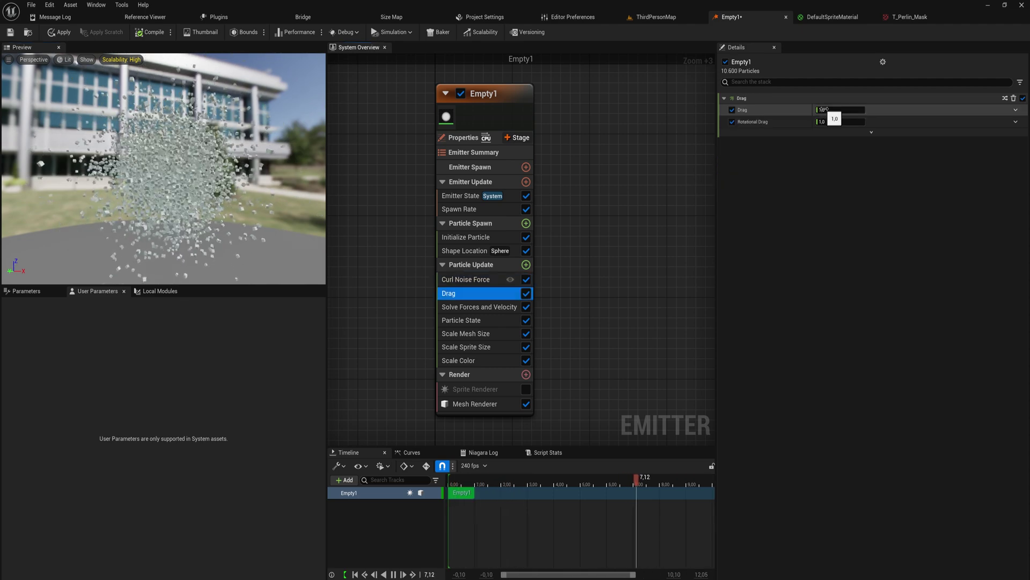
left_click_drag(835, 112, 859, 111)
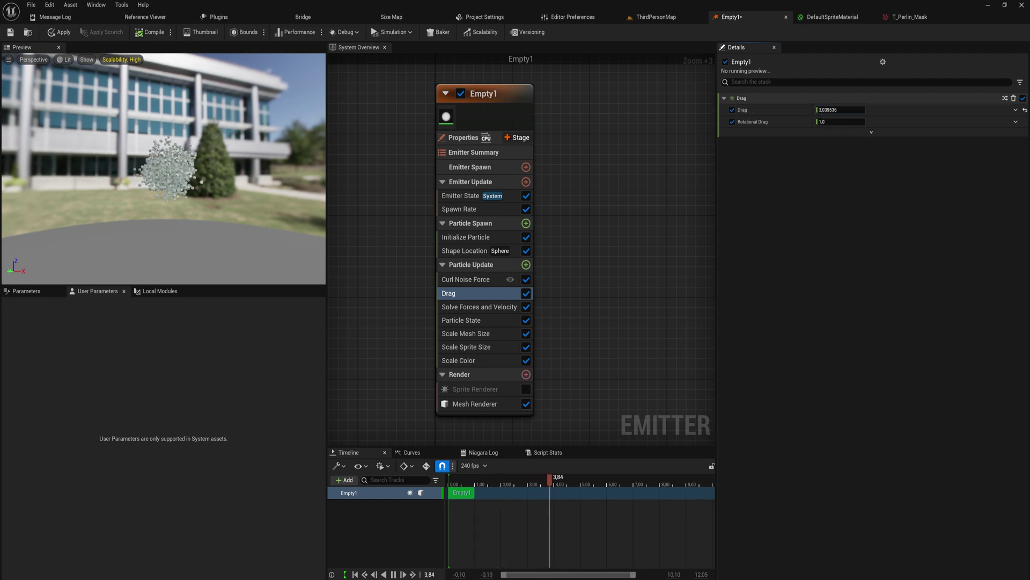
left_click_drag(197, 139, 118, 105)
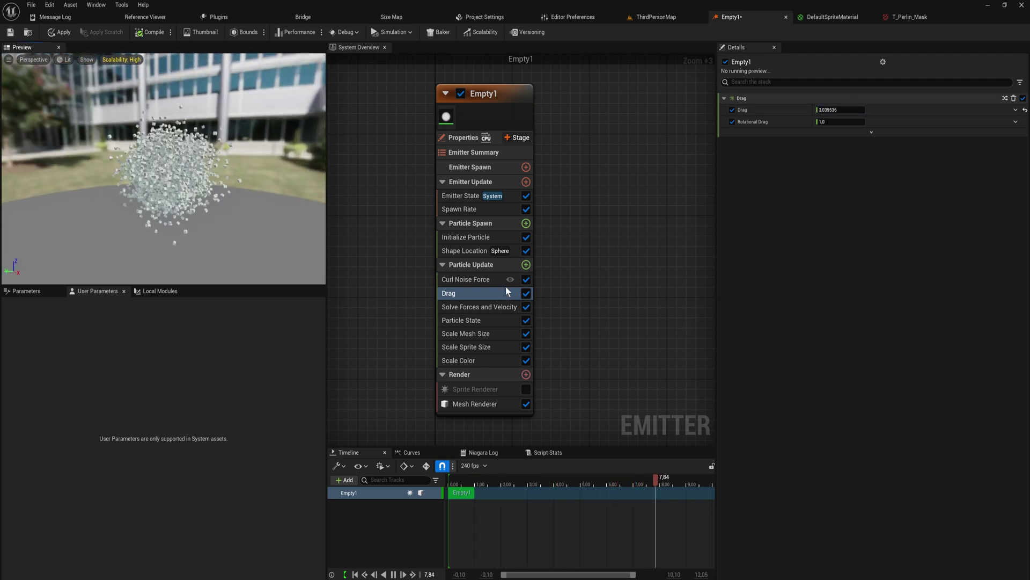
Set the Curl Noise Force to strength about 45993 and frequency about 1.65, and the Drag module's Drag to about 57.3
left_click(480, 281)
left_click_drag(225, 161, 315, 217)
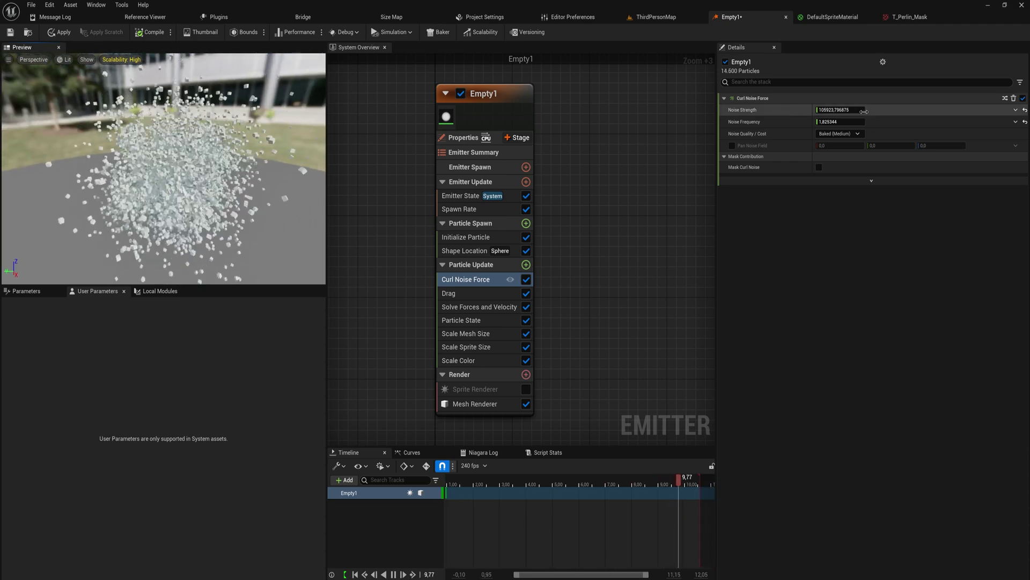
left_click_drag(860, 110, 831, 111)
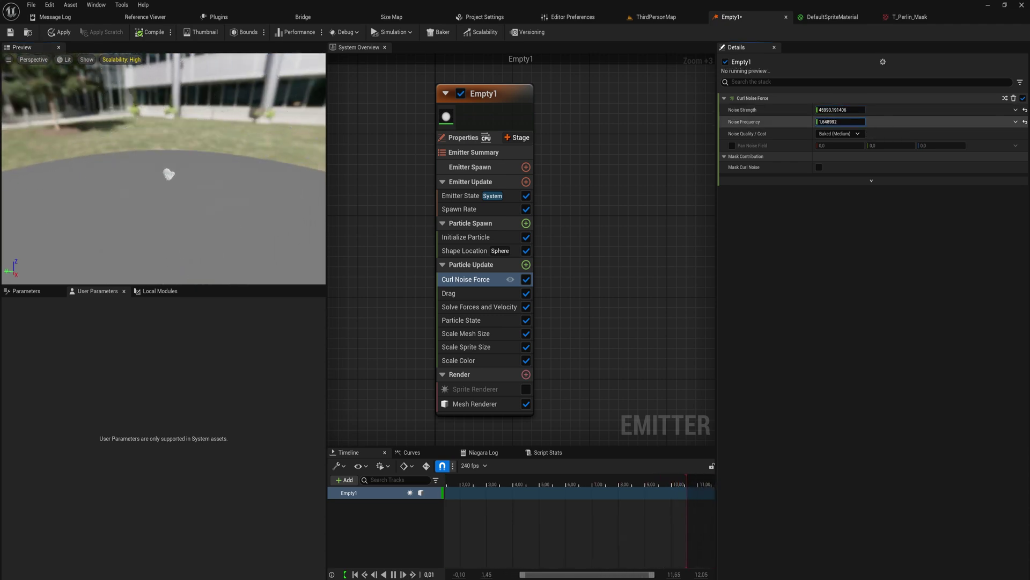
left_click(481, 297)
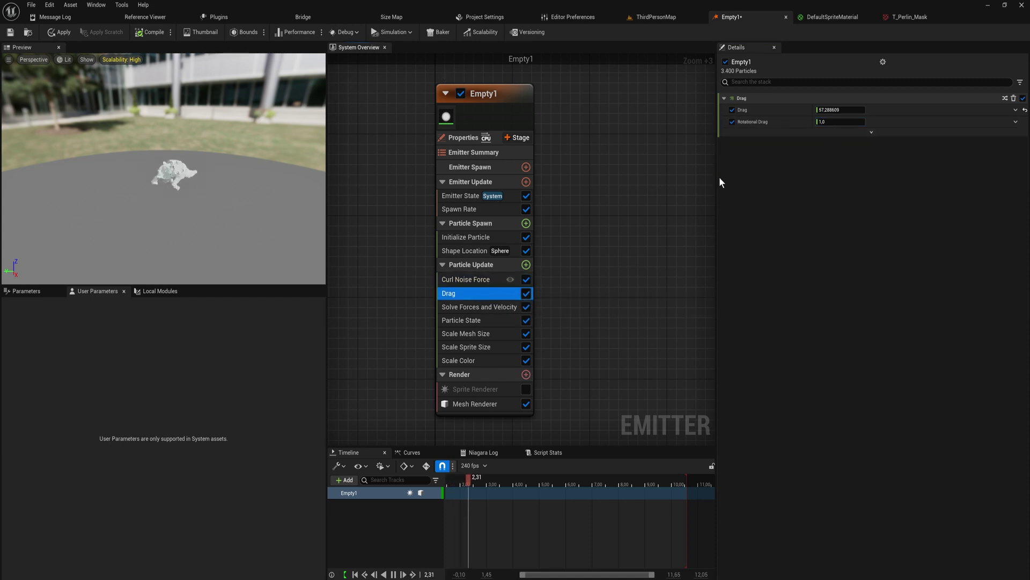
left_click_drag(225, 215, 135, 206)
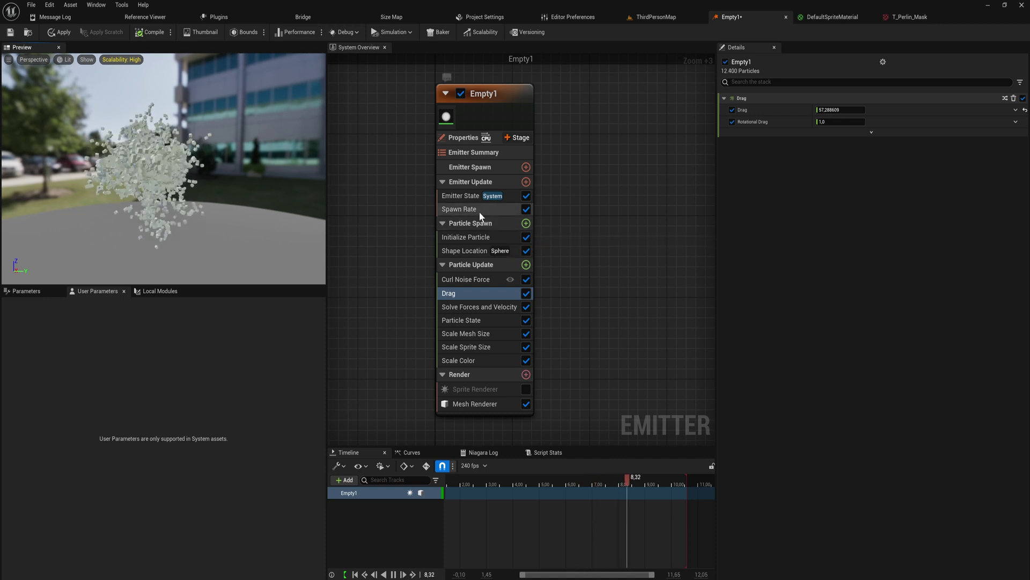
Set the particle Lifetime in Initialize Particle to 5
left_click(480, 238)
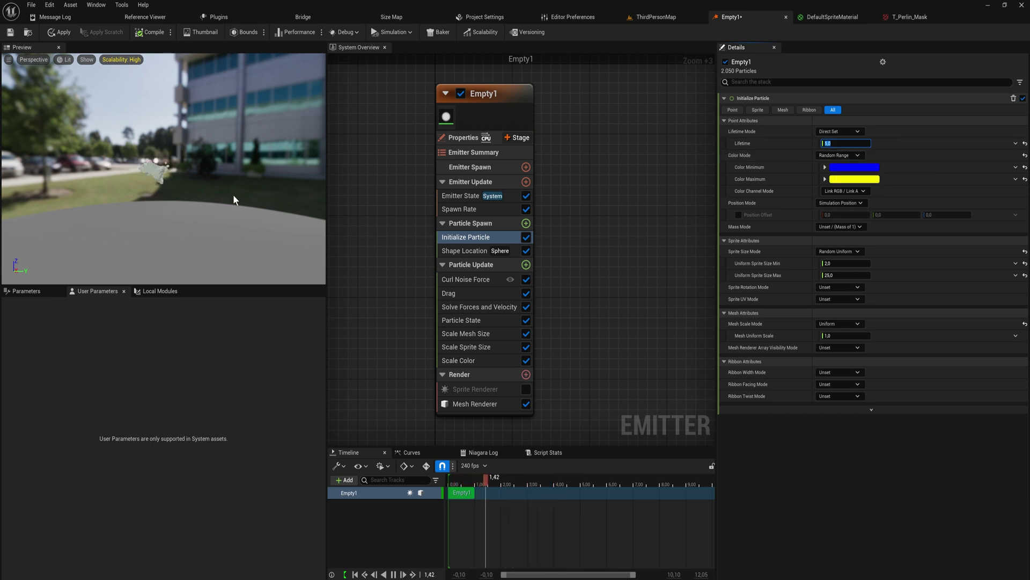
left_click_drag(178, 183, 295, 171)
left_click_drag(142, 183, 161, 195)
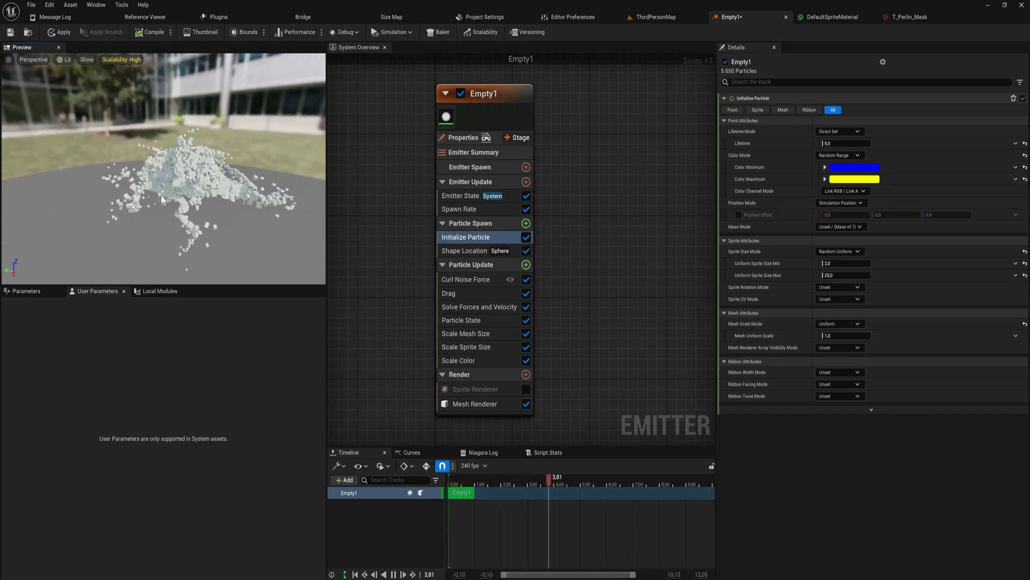
Replace the Mesh Renderer's cube with the Sphere static mesh and view the particles from several angles
left_click(483, 404)
left_click_drag(247, 223, 239, 155)
left_click(864, 130)
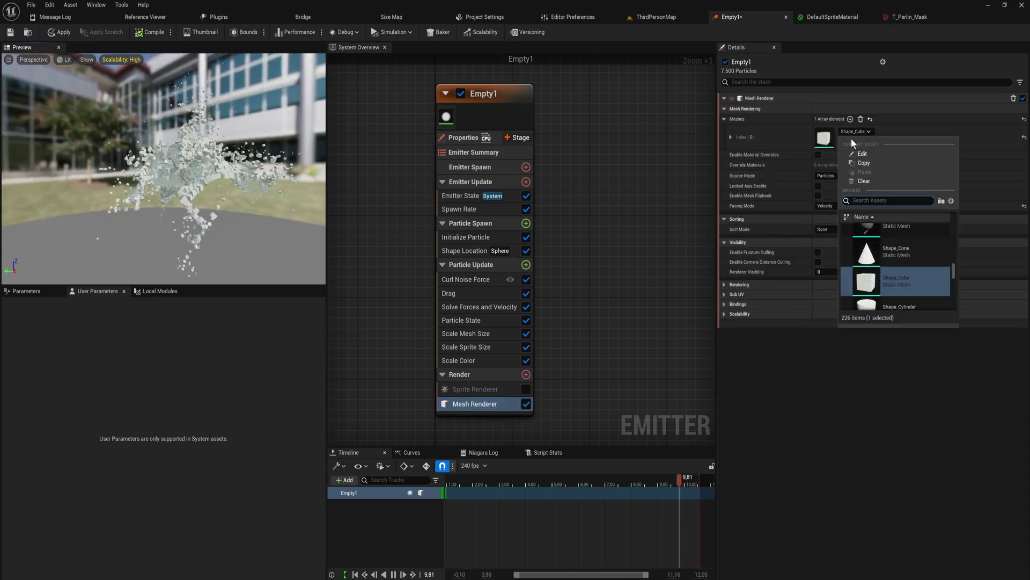
type("sph")
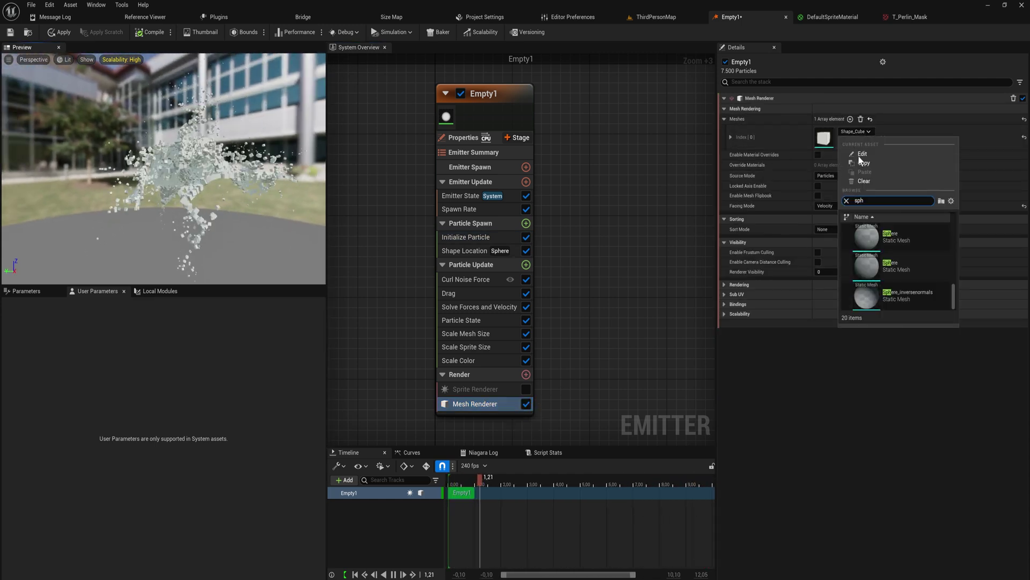
left_click(891, 237)
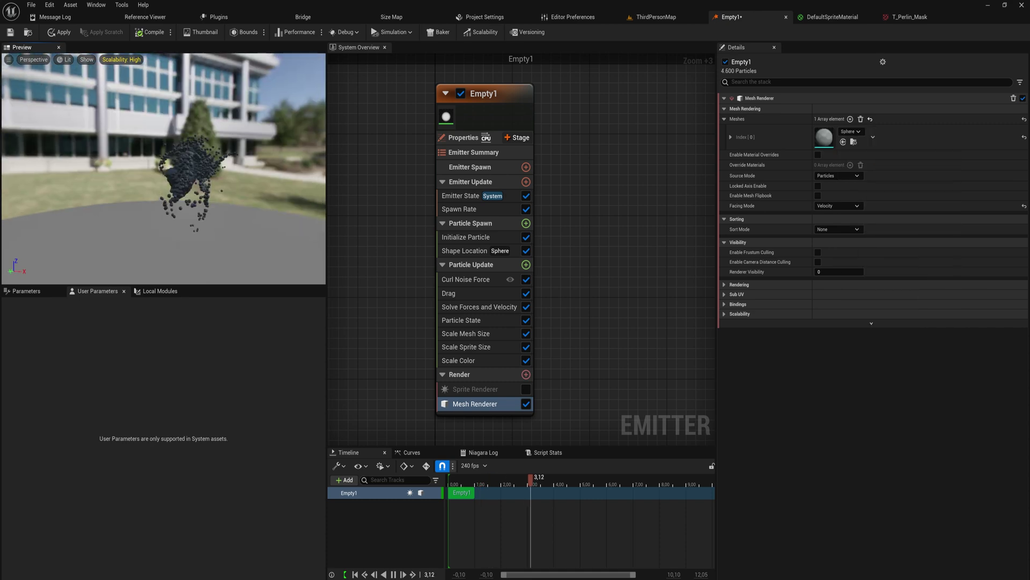
left_click_drag(214, 161, 115, 156)
left_click_drag(228, 160, 311, 163)
left_click_drag(205, 188, 303, 183)
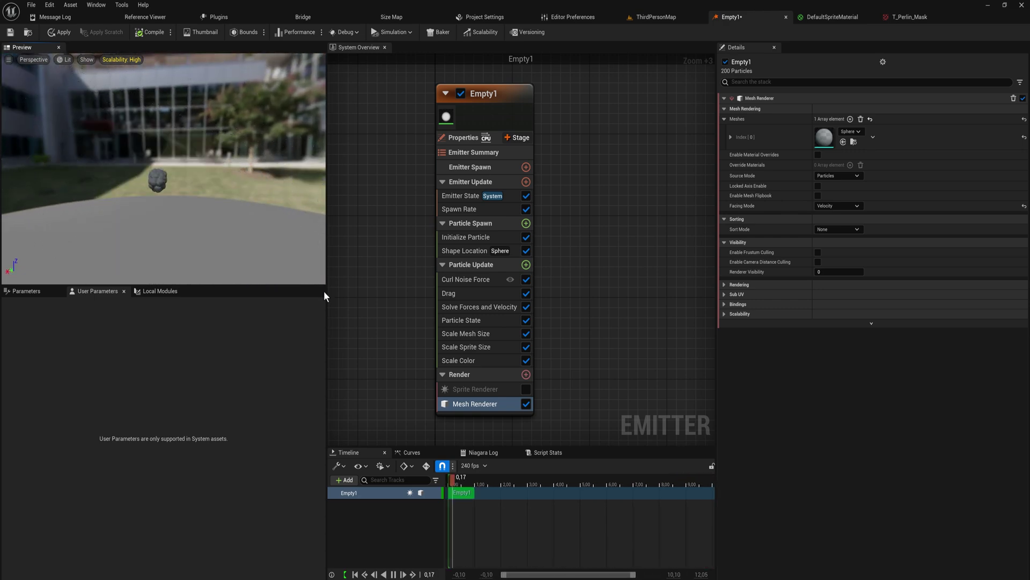
Disable the Mesh Renderer and enable the Sprite Renderer to view the curl noise motion with sprites
left_click(526, 403)
left_click(526, 390)
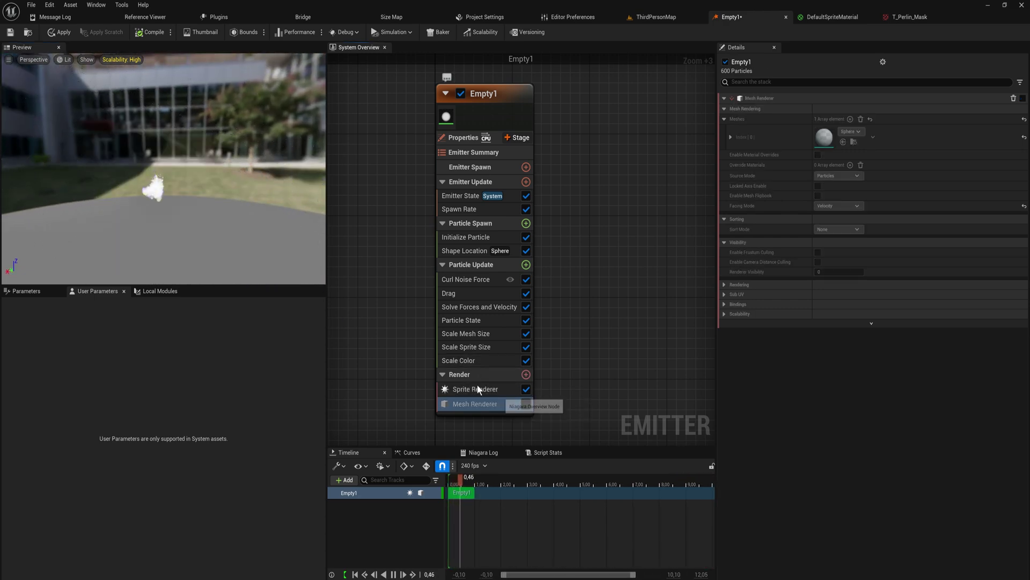
left_click_drag(153, 215, 73, 214)
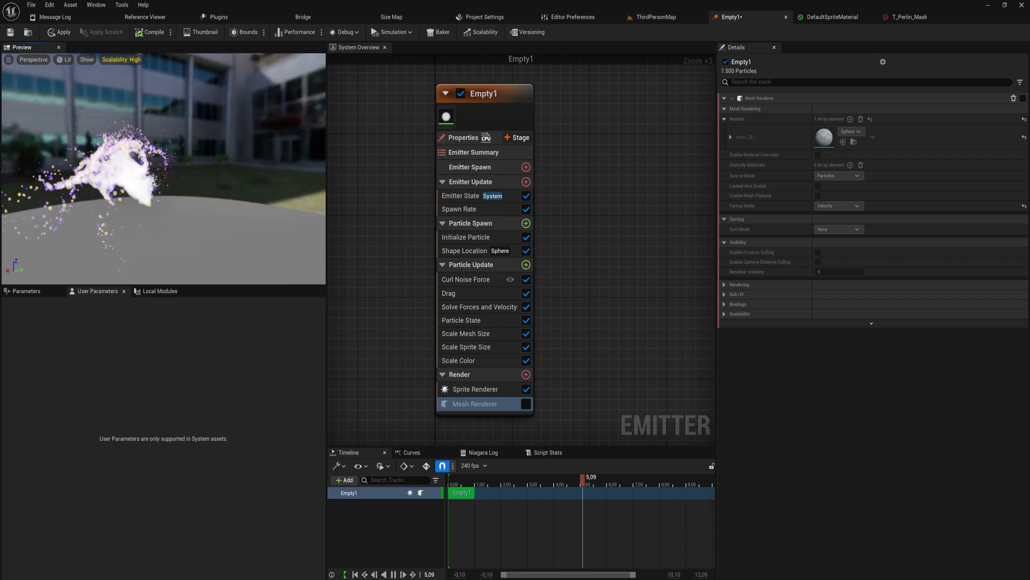
left_click_drag(73, 213, 311, 212)
left_click_drag(126, 205, 148, 204)
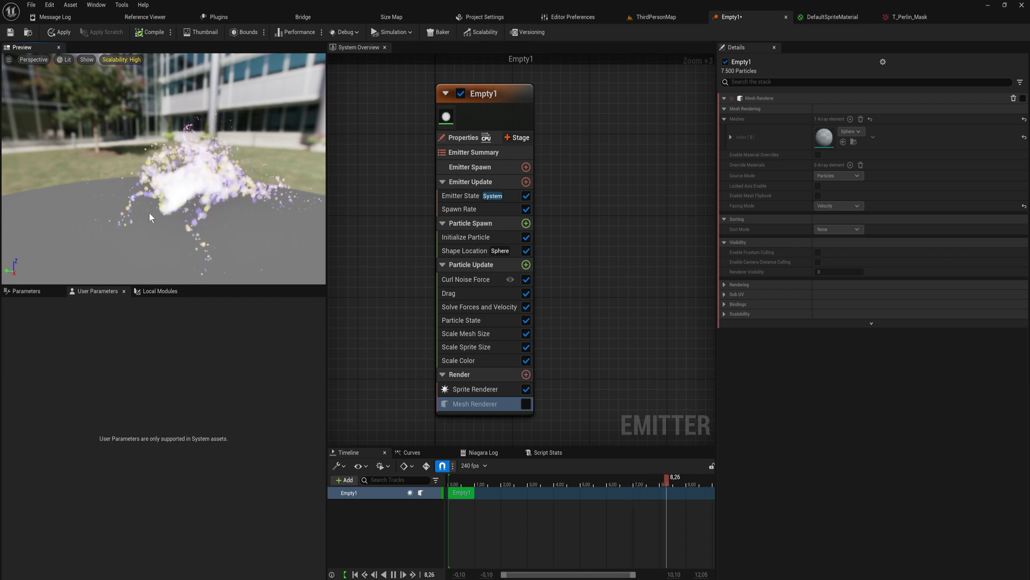
left_click_drag(142, 210, 141, 210)
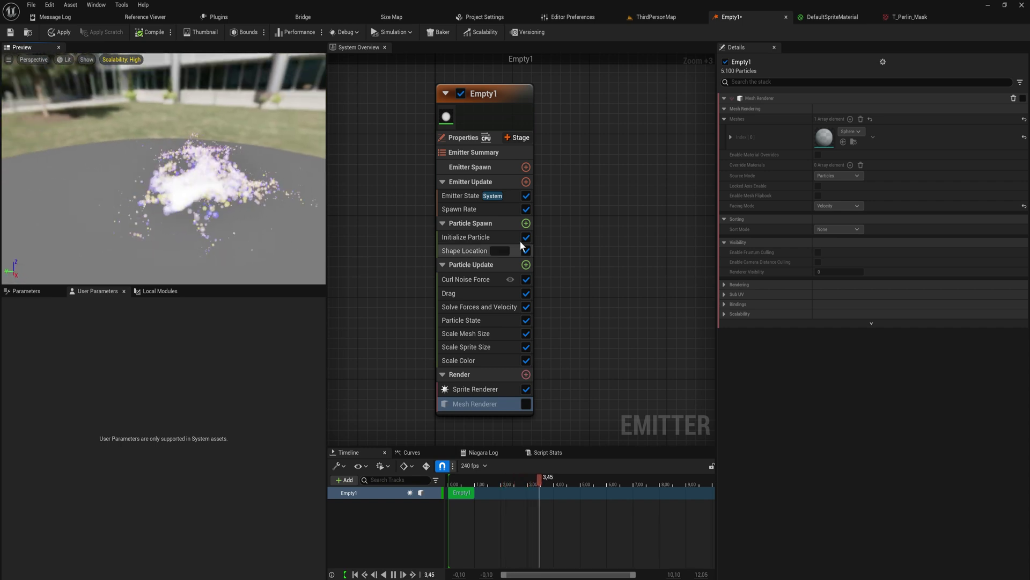
Disable the Sprite Renderer and enable the Mesh Renderer to show the particles as spheres
left_click(468, 280)
left_click(526, 389)
left_click(526, 404)
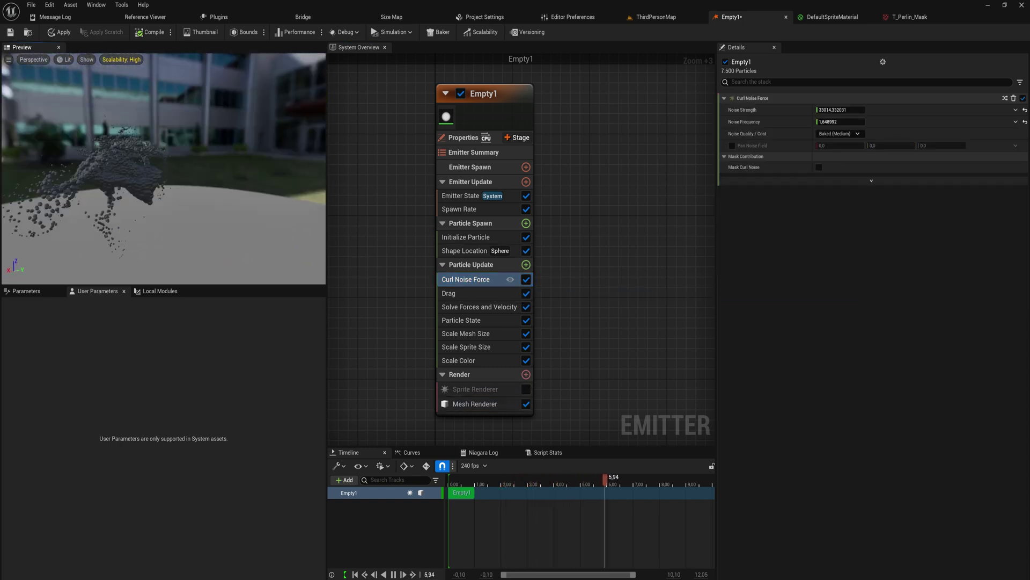
left_click_drag(142, 211, 206, 211)
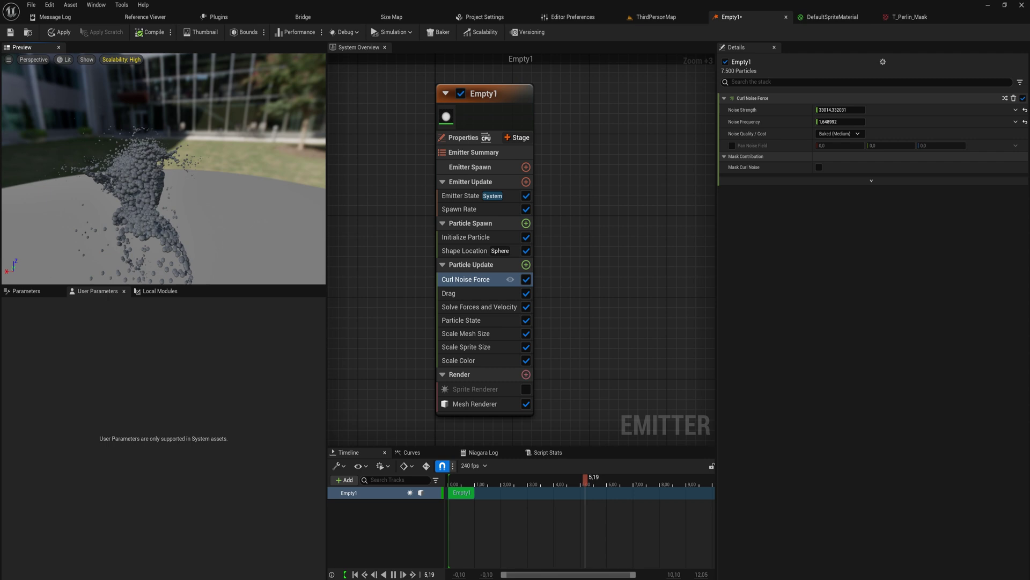
left_click_drag(141, 210, 141, 211)
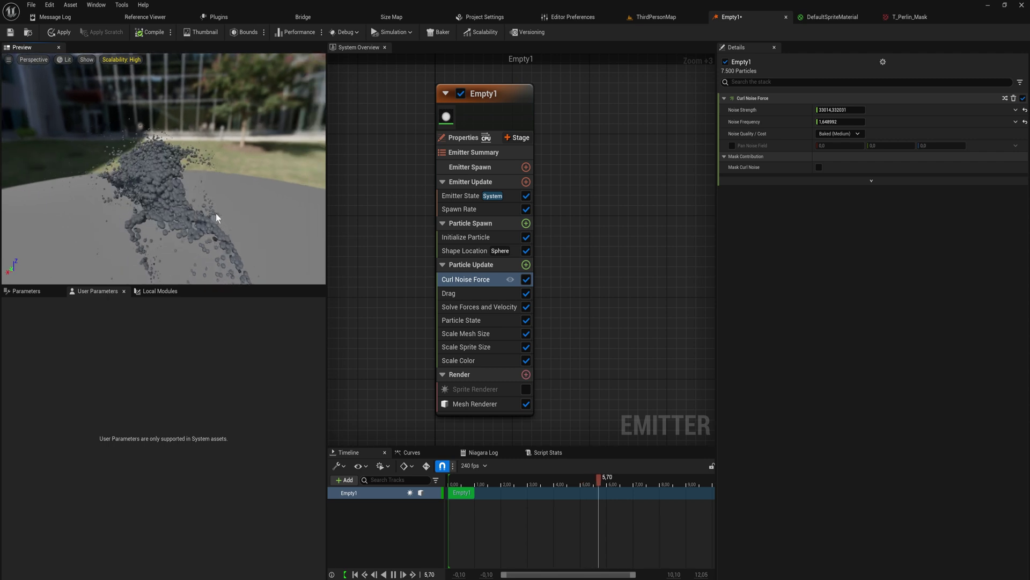
Add a Gravity Force module to Particle Update and view its effect on the sphere particles
left_click(526, 265)
type("gra")
key("Return")
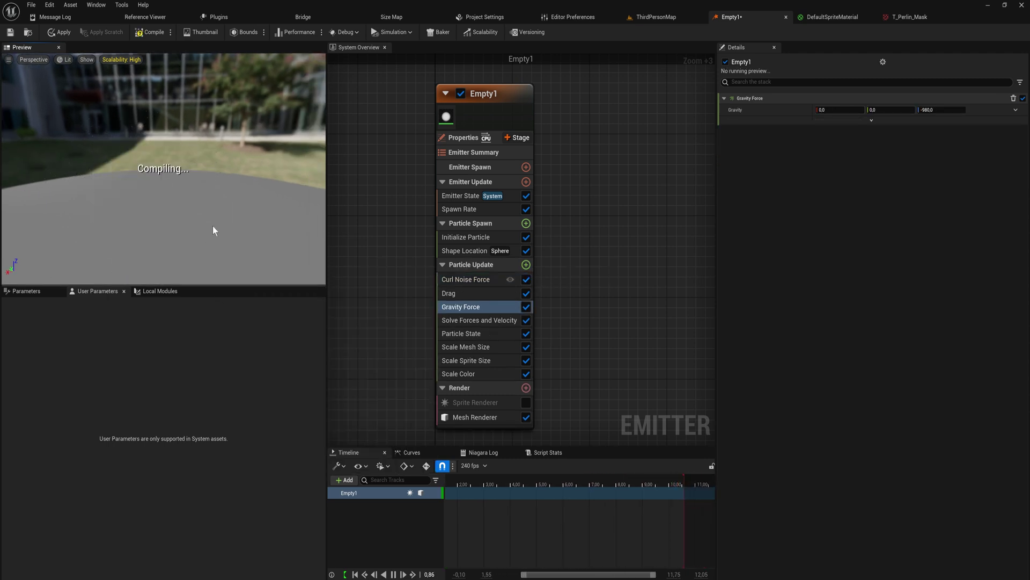
left_click_drag(162, 202, 301, 194)
left_click_drag(171, 233, 253, 230)
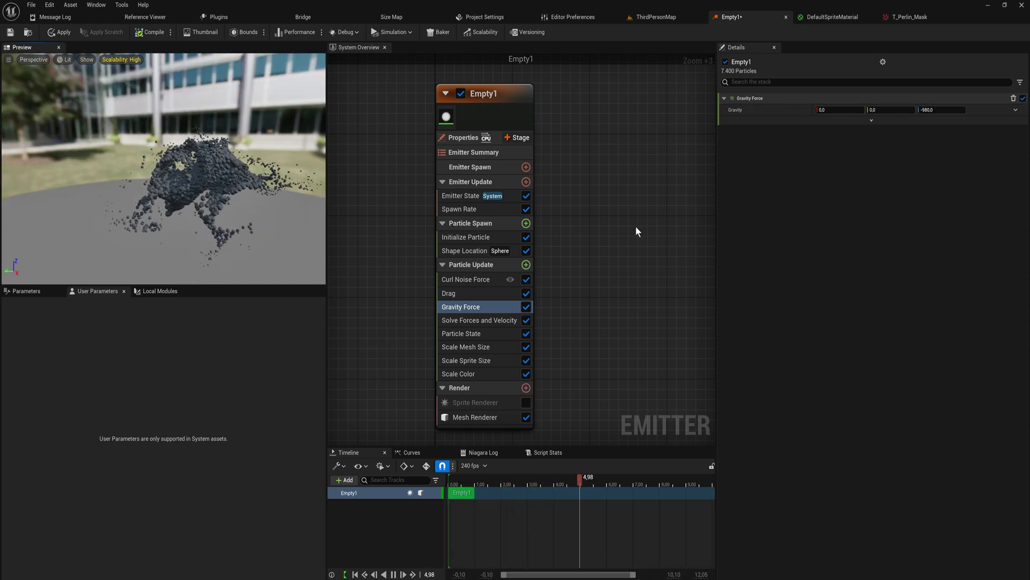
Set the drag value of the Drag module to 25 and view the effect on the sphere particles
left_click(469, 280)
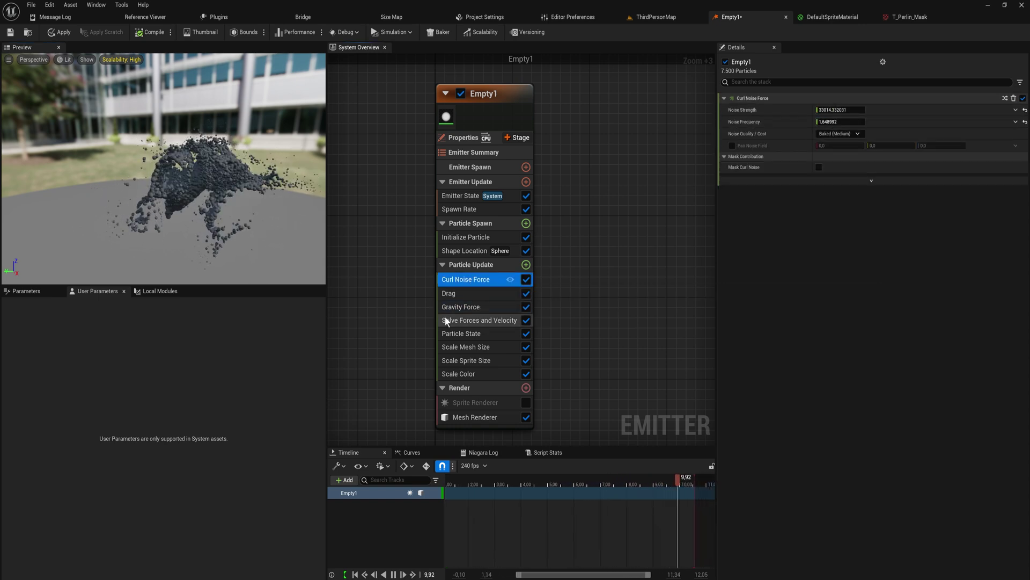
left_click(459, 294)
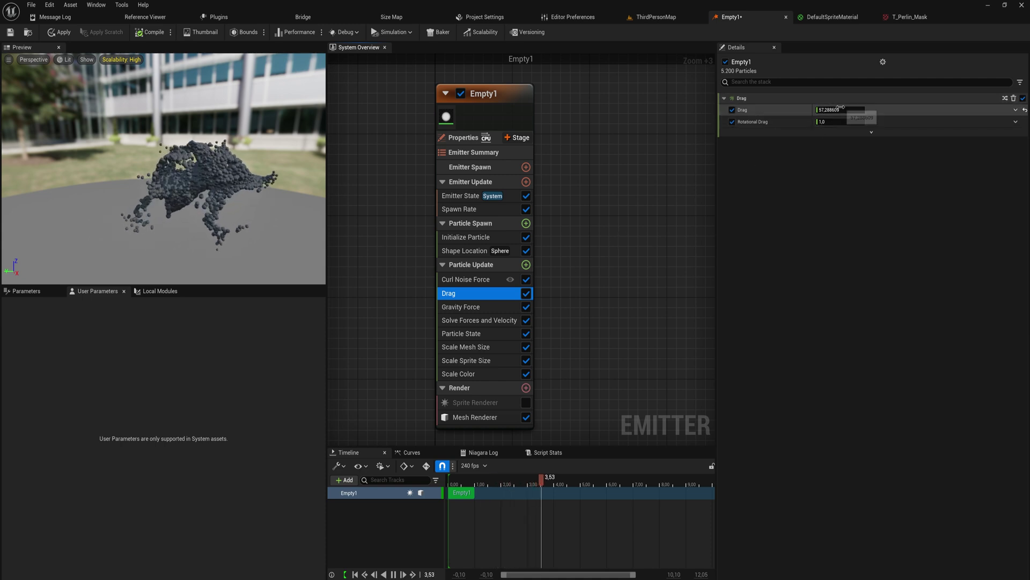
left_click(824, 110)
type("25")
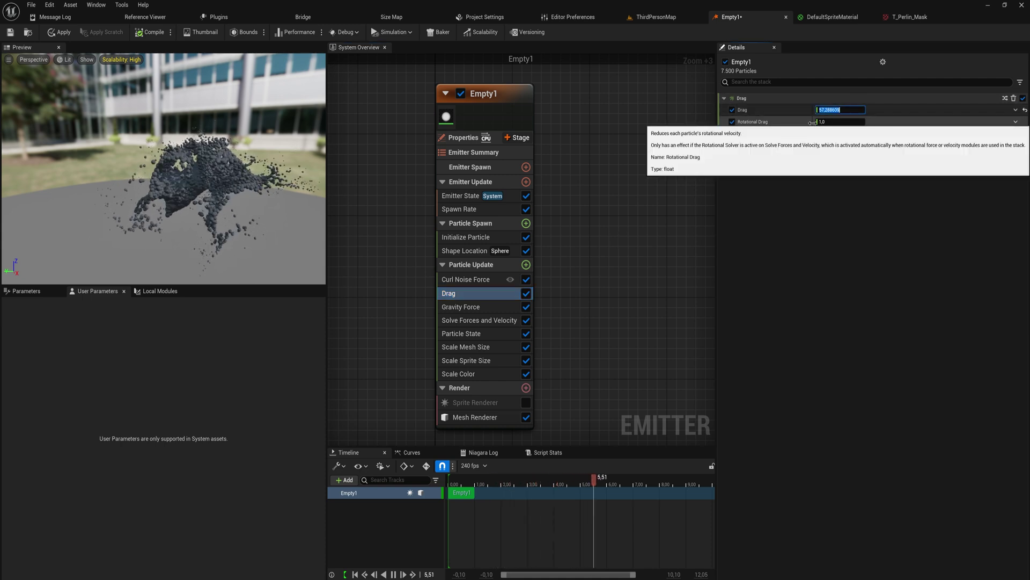
key("Return")
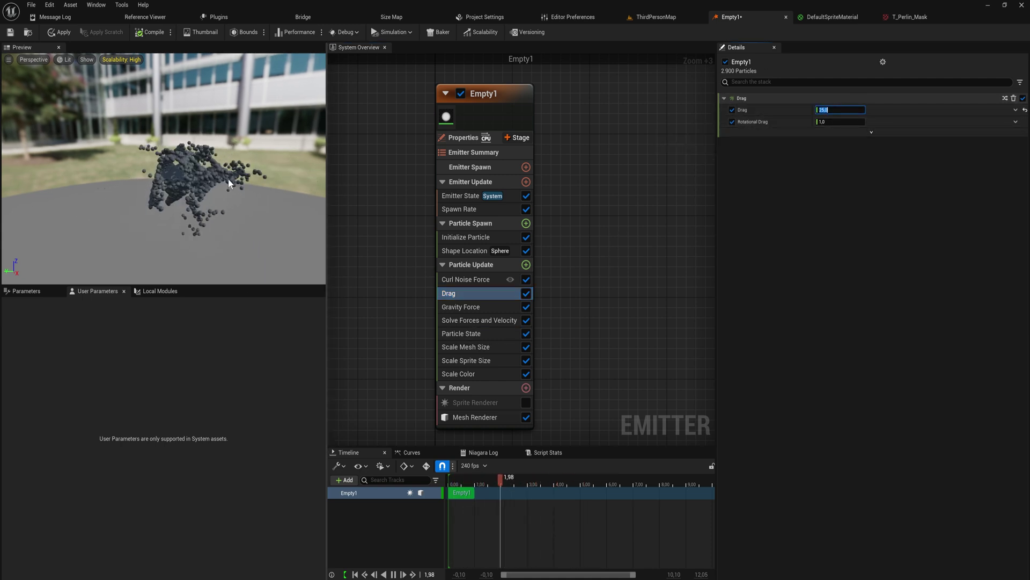
mouse_move(250, 175)
left_mouse_down()
mouse_move(155, 178)
mouse_move(269, 179)
left_mouse_up()
Set the Curl Noise Force's noise strength to 15000, view the particles, and reduce the strength to 5000
left_click(472, 279)
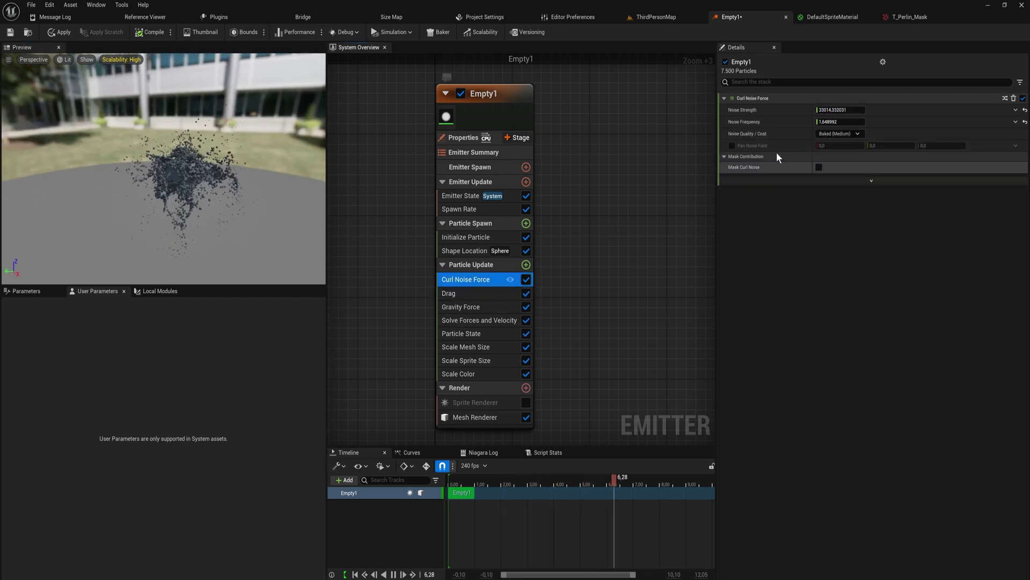
left_click(841, 110)
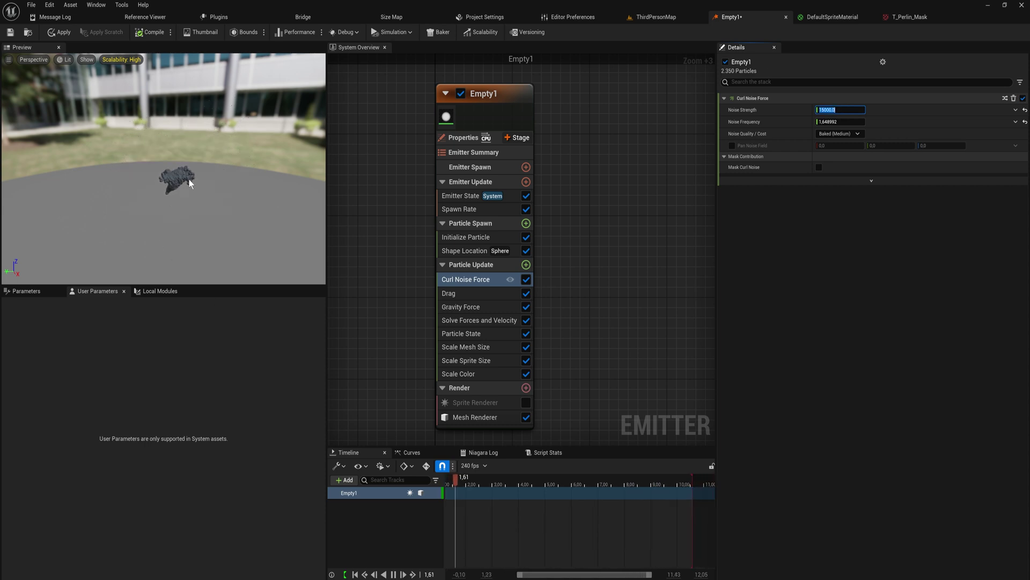
left_click_drag(189, 171, 110, 174)
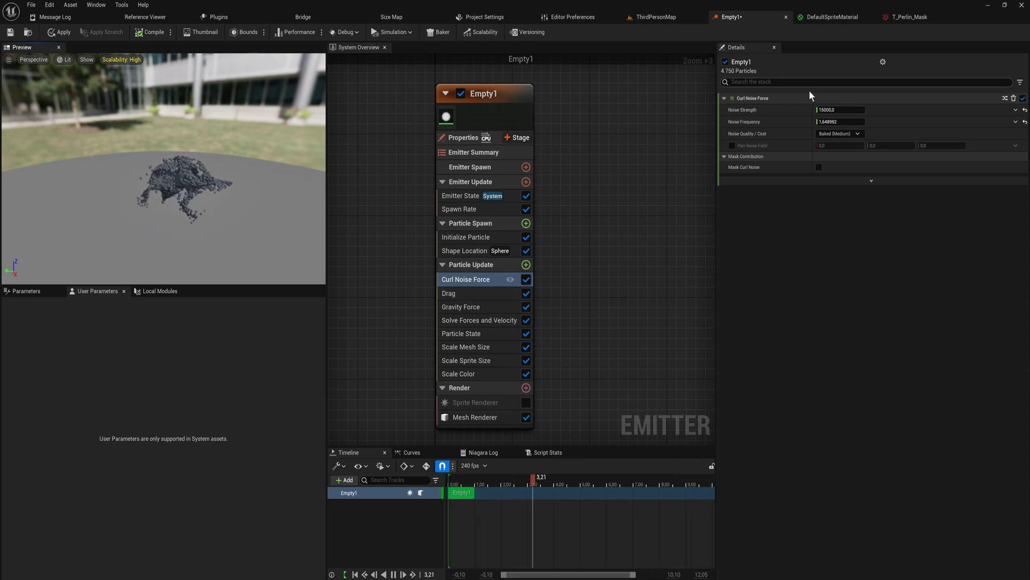
left_click(829, 110)
type("500")
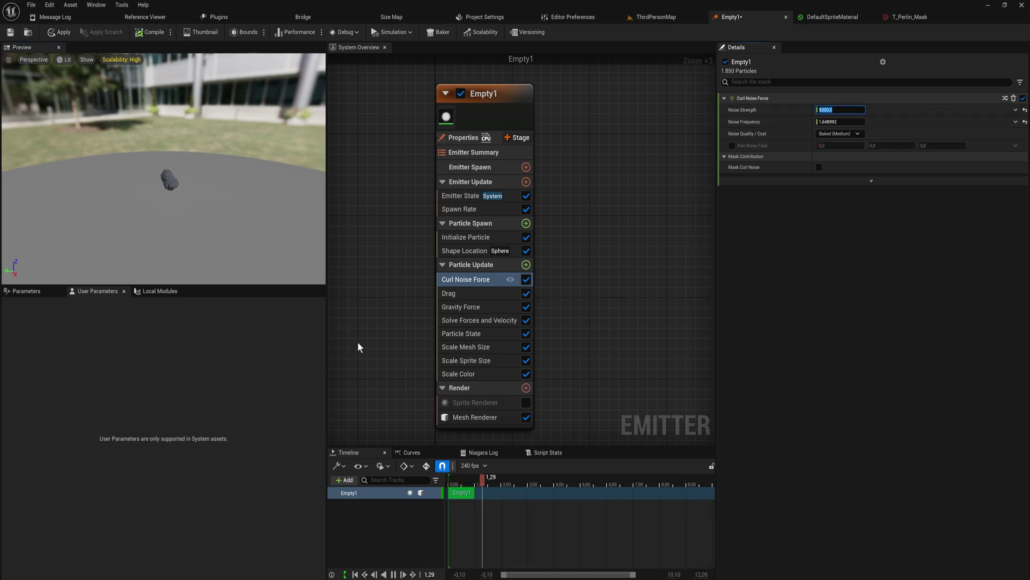
Set the drag value of the Drag module to 8 and view the particles from a lower angle
left_click(458, 292)
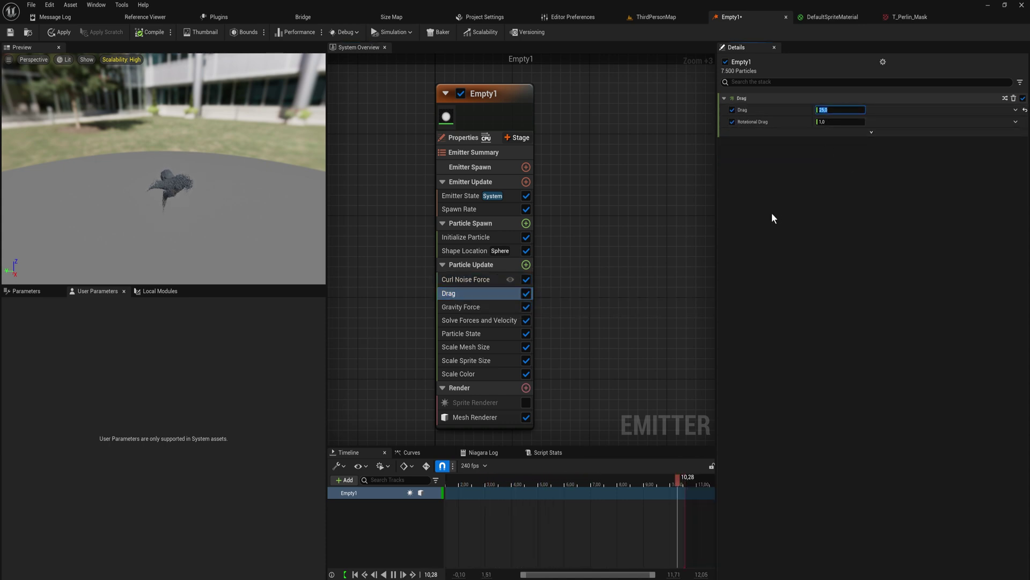
type("8")
key("Return")
left_click_drag(193, 172, 209, 220)
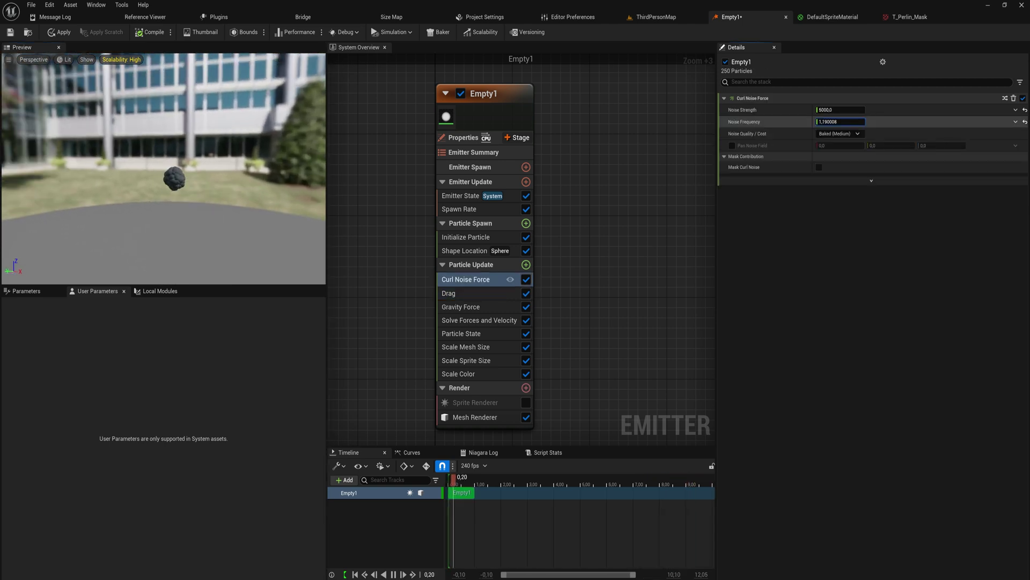
Set the Curl Noise Force's noise frequency to about 1.196 and view the particles from another side
left_click_drag(838, 122, 840, 122)
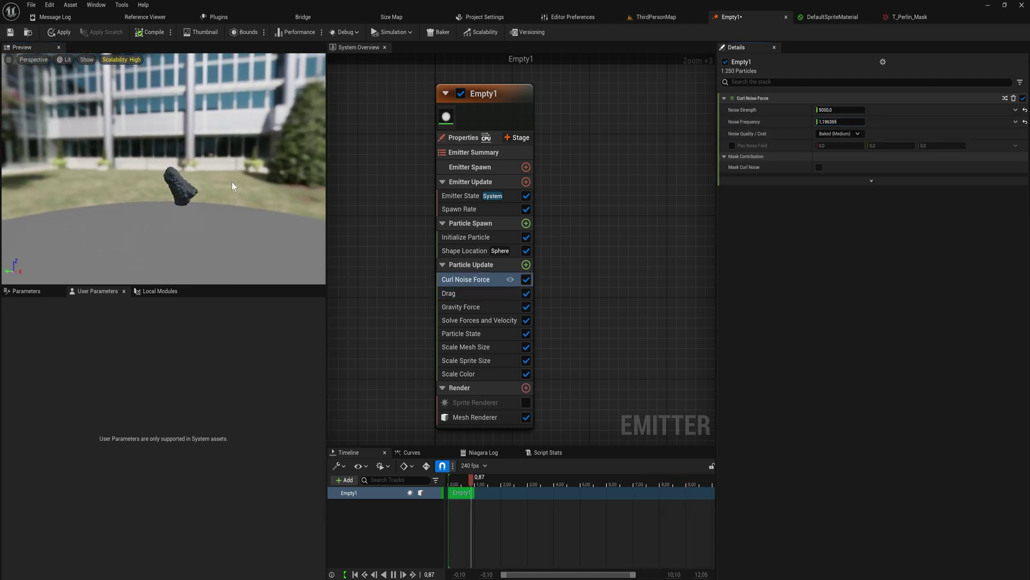
left_click_drag(227, 182, 177, 182)
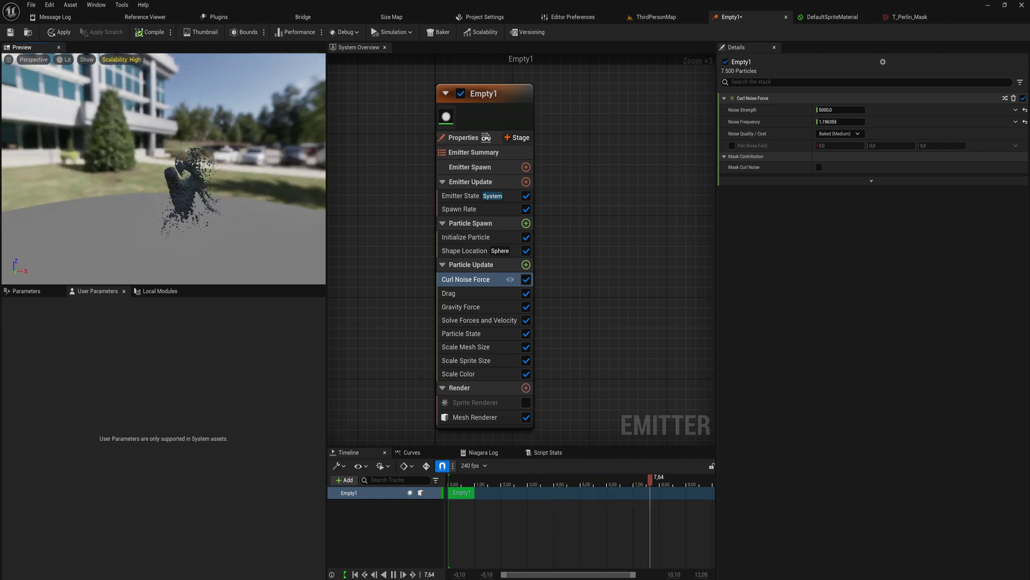
Set the particle lifetime in Initialize Particle to 10 and view the longer-lived particles
left_click(482, 236)
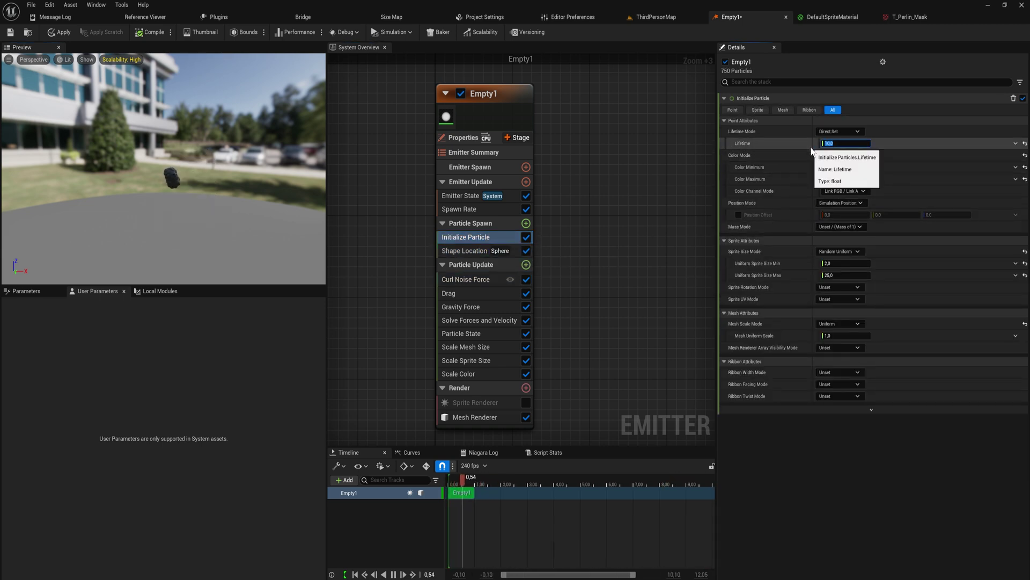
key("Return")
left_click_drag(226, 189, 226, 188)
left_click_drag(221, 226, 221, 226)
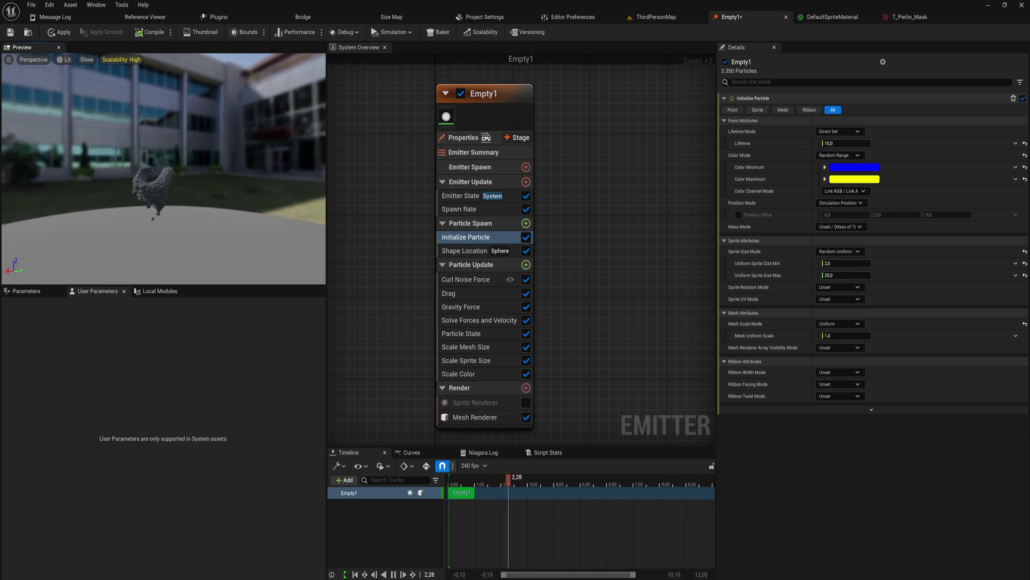
Open the Empty1 emitter's properties
left_click(473, 140)
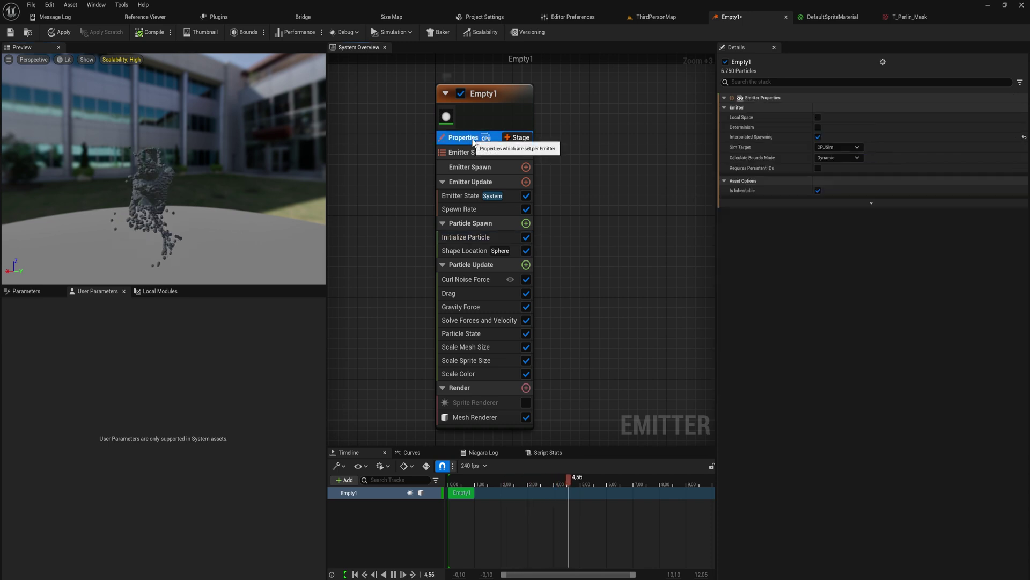